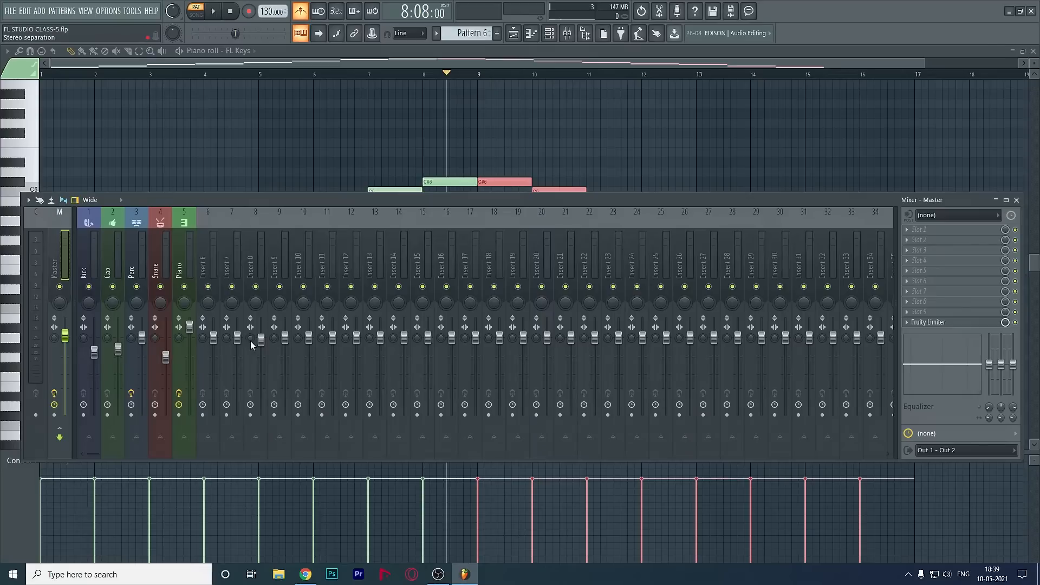
# - Play back the current pattern, and audition the arrangement in song mode
pyautogui.press('space')
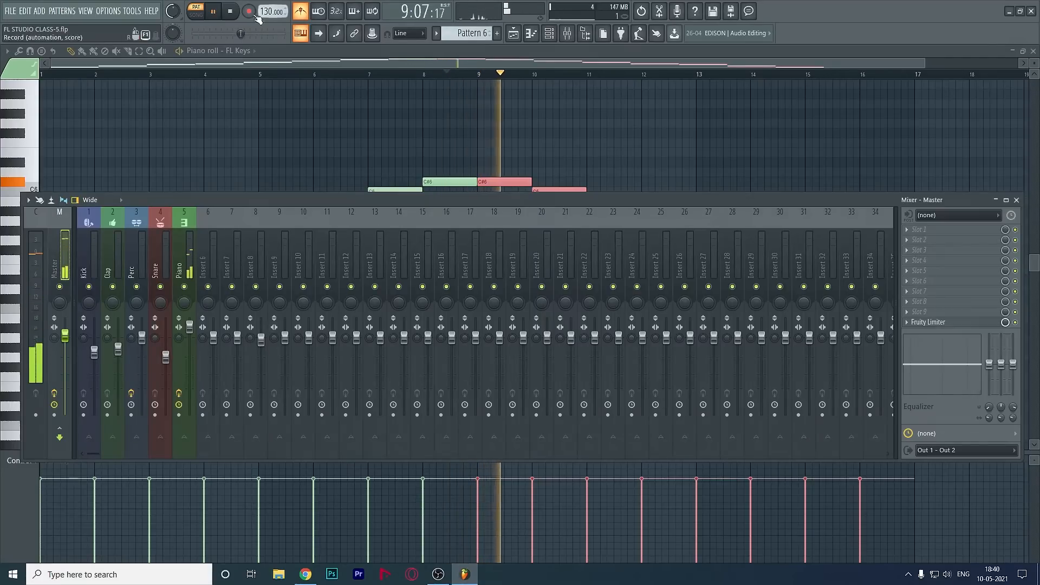
pyautogui.press('l')
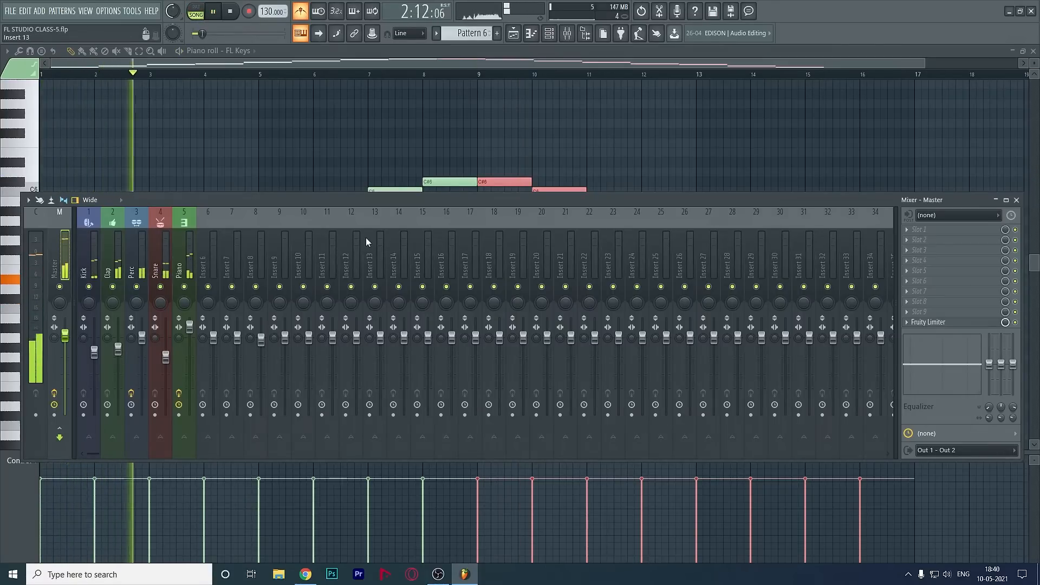
pyautogui.press('space')
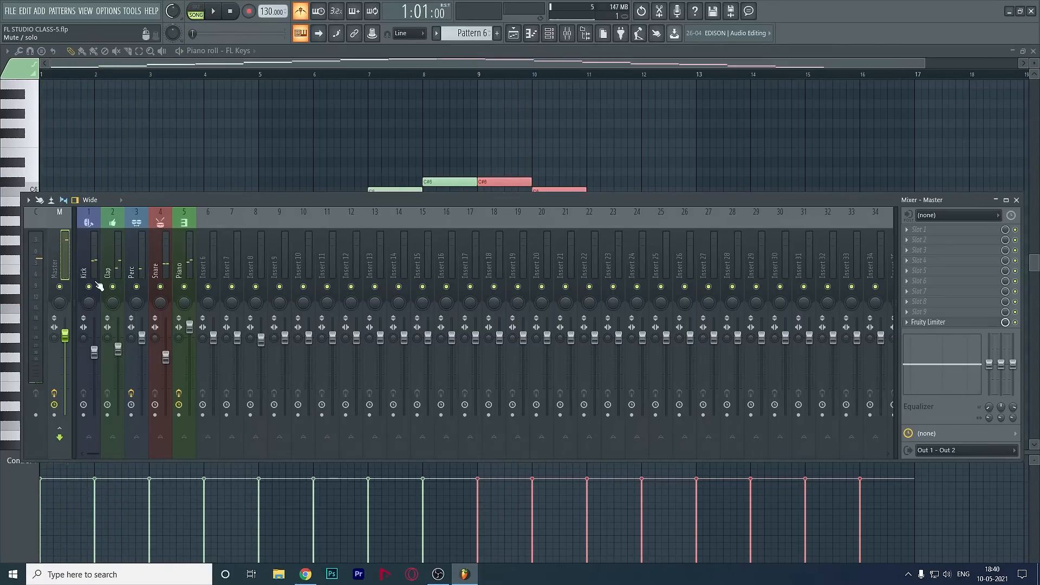
# - Check the Fruity delay 2 settings on the mixer's Piano track and close the mixer
pyautogui.click(111, 279)
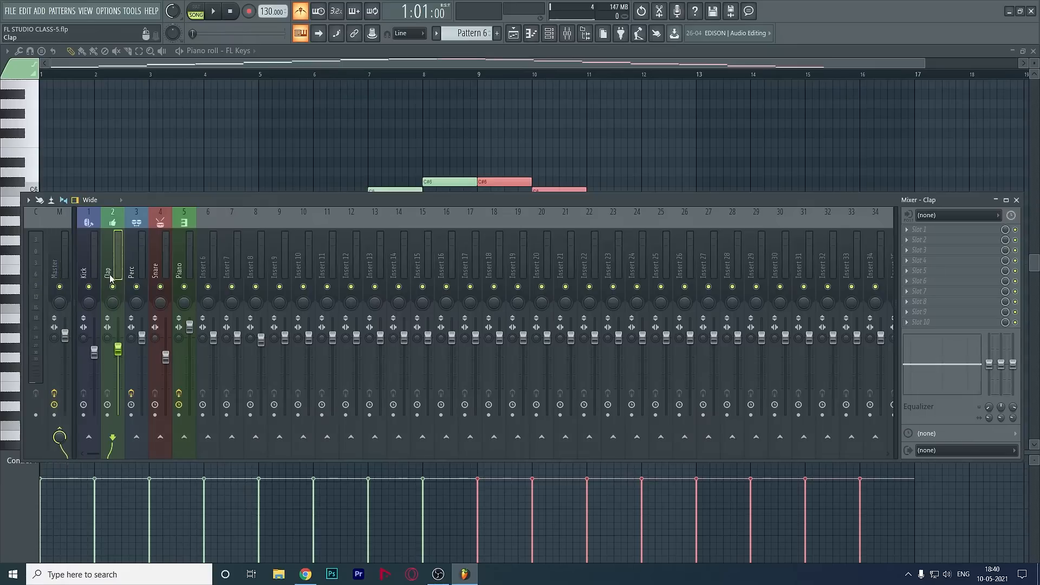
pyautogui.click(180, 273)
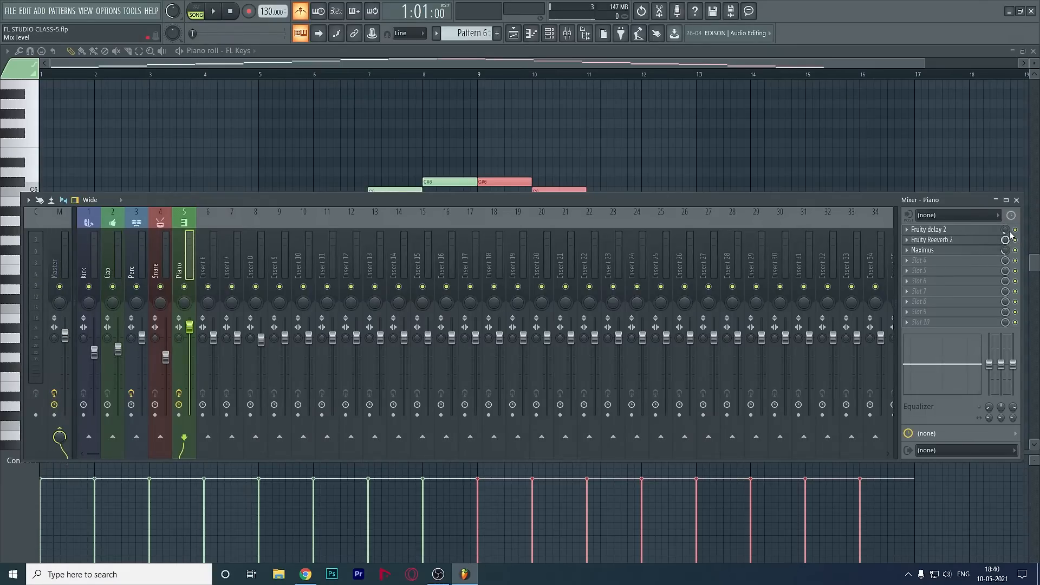
pyautogui.click(975, 232)
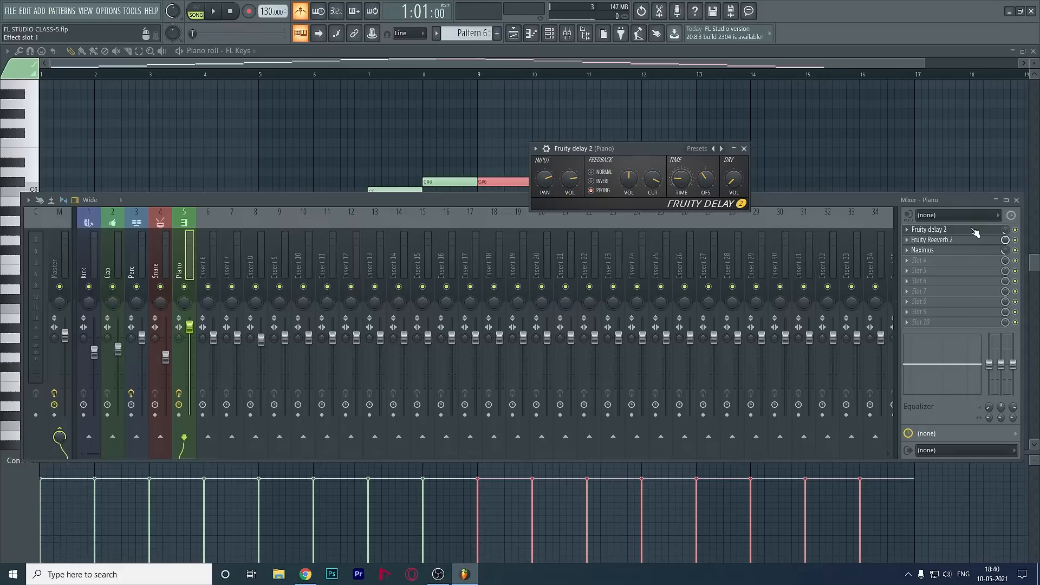
pyautogui.click(975, 233)
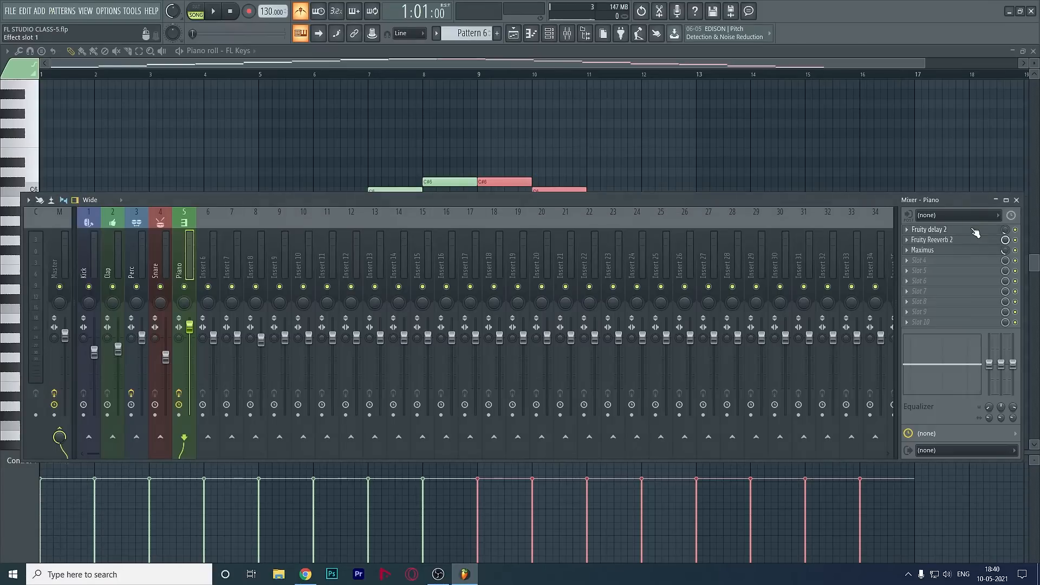
pyautogui.click(1017, 200)
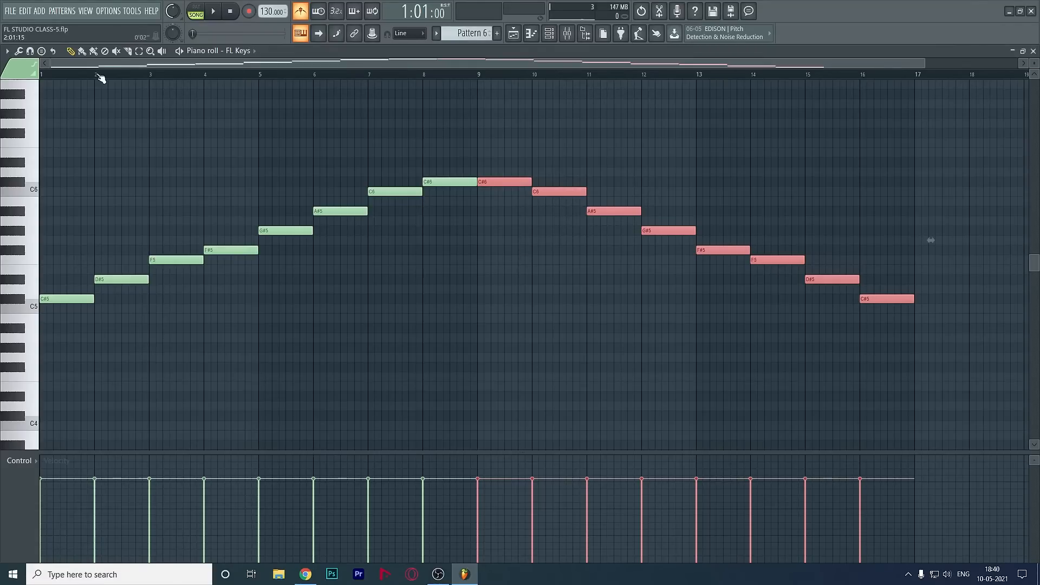
# - Switch playback to pattern mode and audition the FL Keys scale from bar 1
pyautogui.moveTo(98, 74); pyautogui.dragTo(33, 74)
pyautogui.press('space')
pyautogui.click(201, 11)
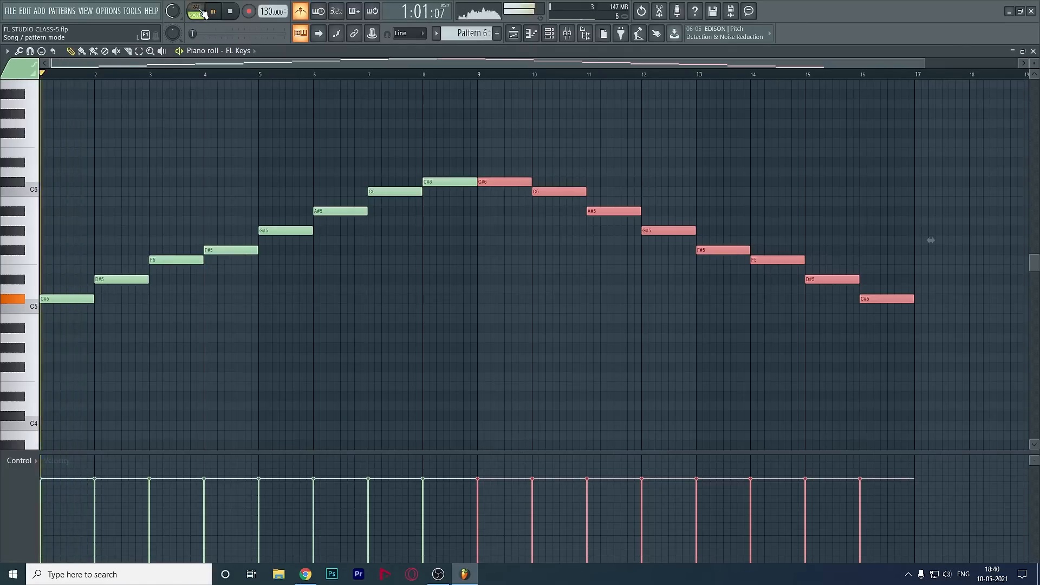
pyautogui.press('space')
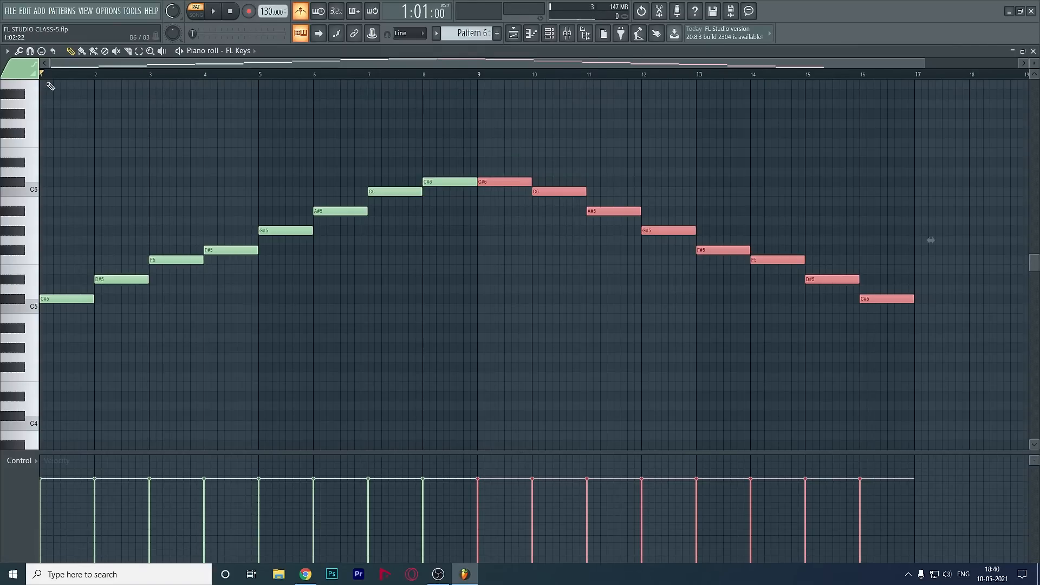
# - Set snapping to (none) and audition the opening bars of the scale twice
pyautogui.scroll(3, 50, 85)
pyautogui.keyDown('ctrl'); pyautogui.scroll(4, 52, 76); pyautogui.keyUp('ctrl')
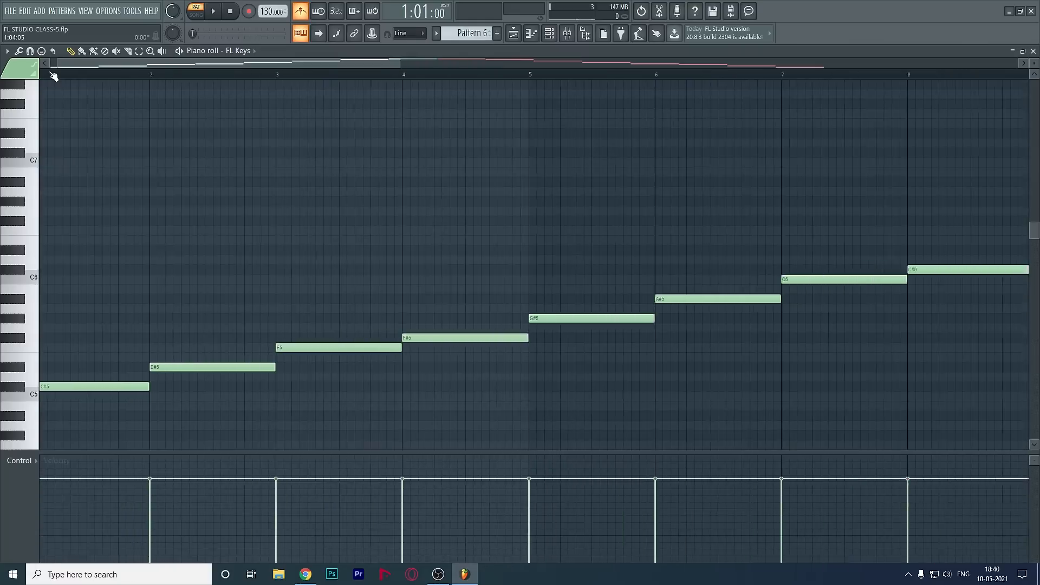
pyautogui.keyDown('ctrl'); pyautogui.scroll(2, 54, 76); pyautogui.keyUp('ctrl')
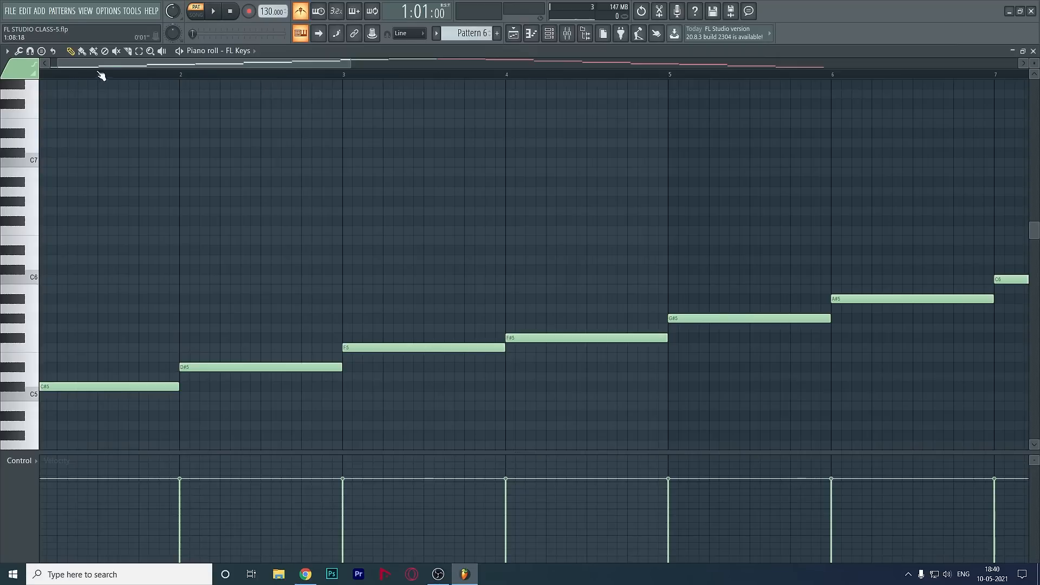
pyautogui.moveTo(101, 63); pyautogui.dragTo(89, 64)
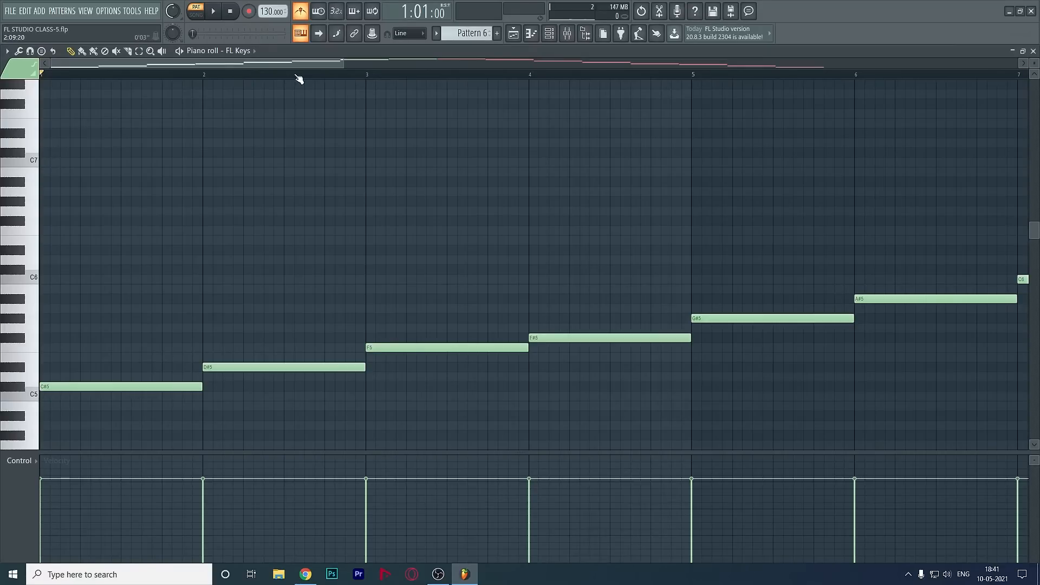
pyautogui.press('space')
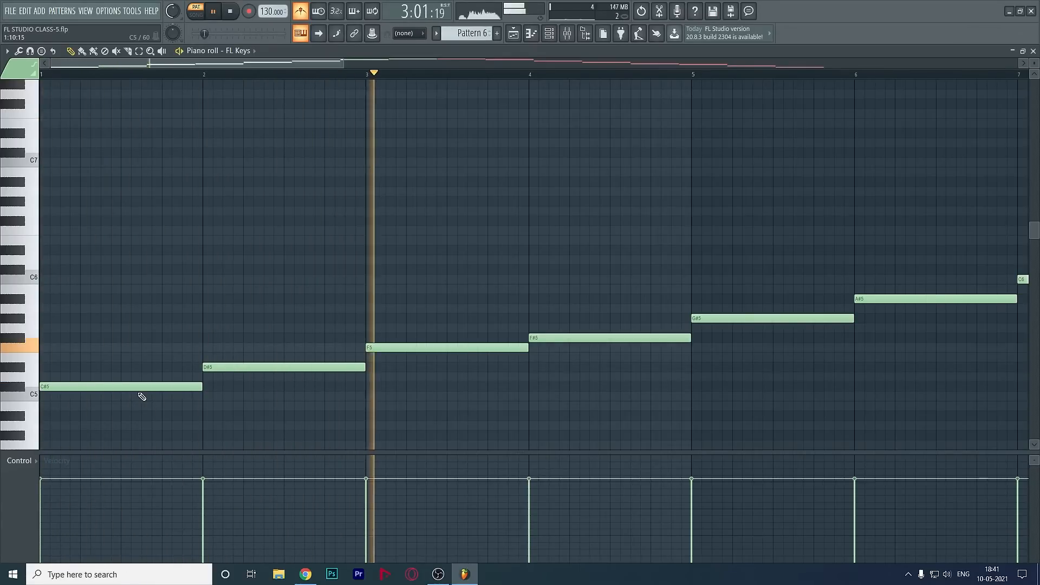
pyautogui.press('space')
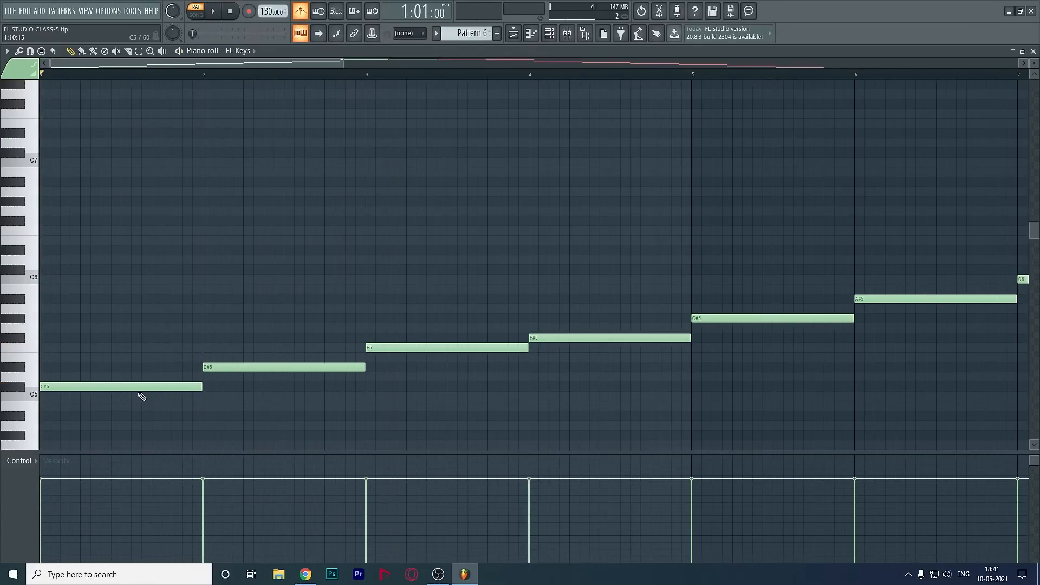
pyautogui.press('space')
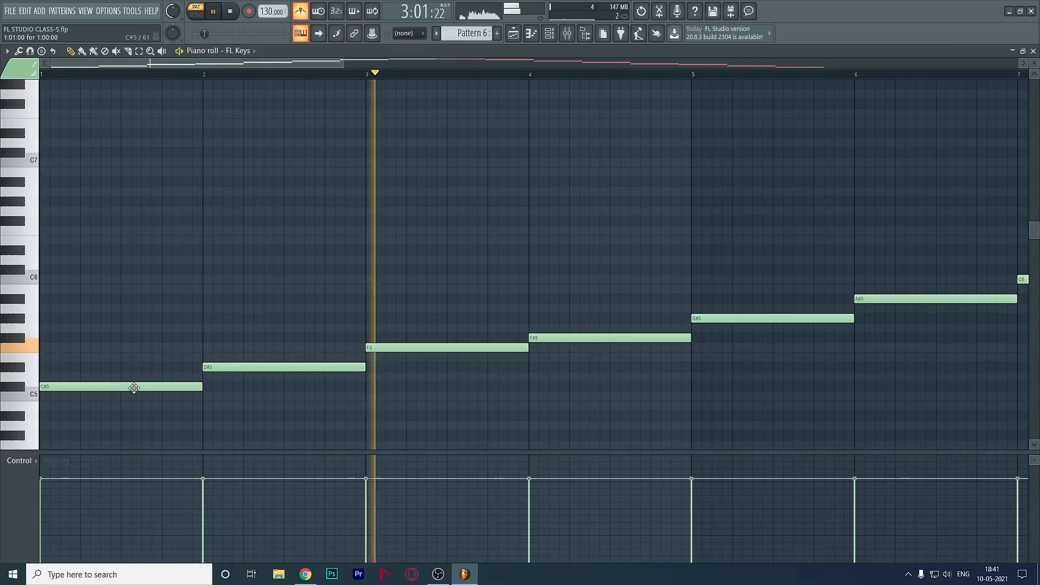
pyautogui.press('space')
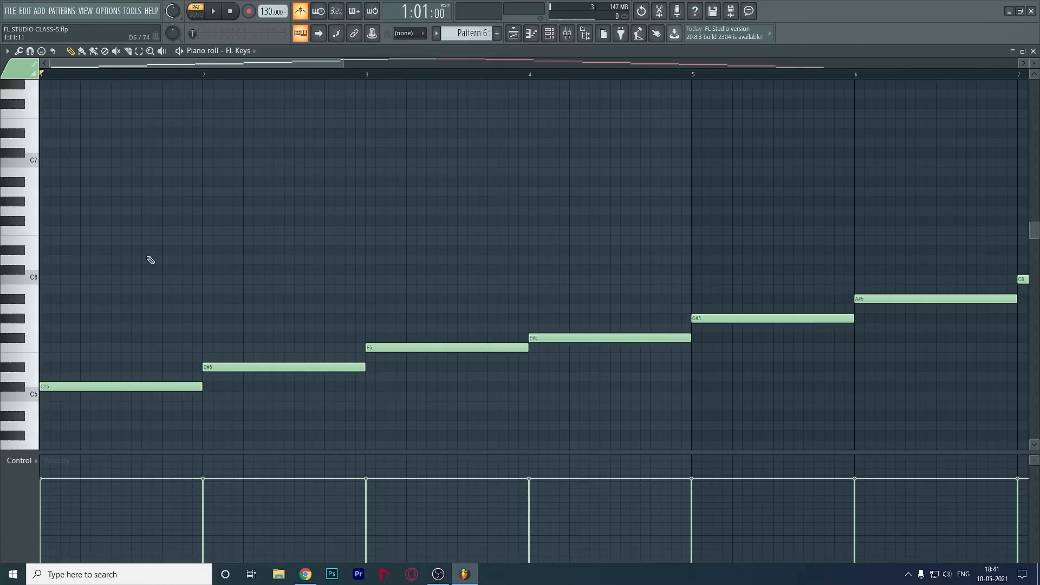
# - Split bar 1's C#5 into two back-to-back half-bar notes by shortening it and adding a second one, and audition the result
pyautogui.scroll(-3, 233, 287)
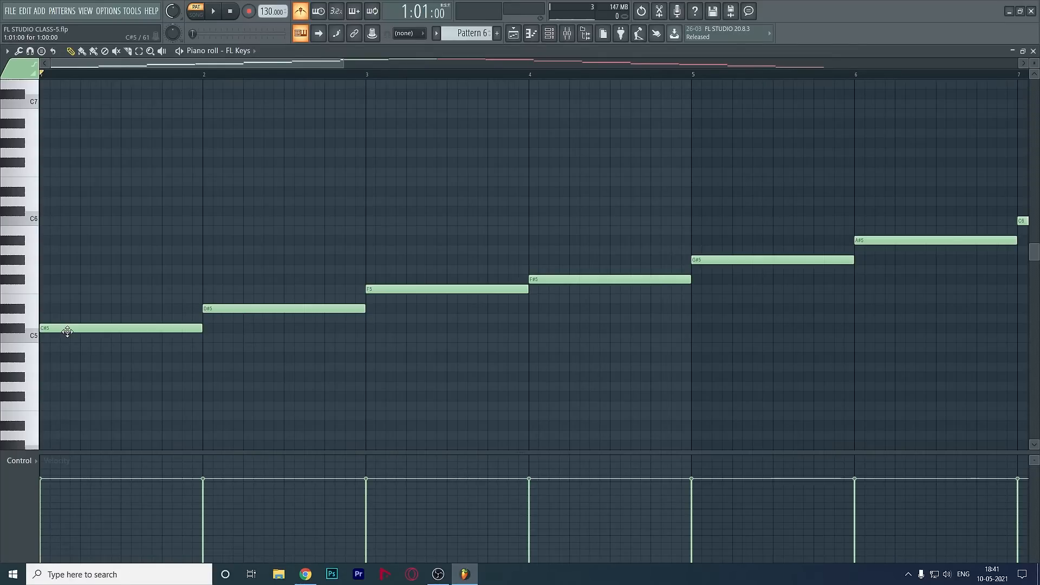
pyautogui.moveTo(199, 326); pyautogui.dragTo(117, 332)
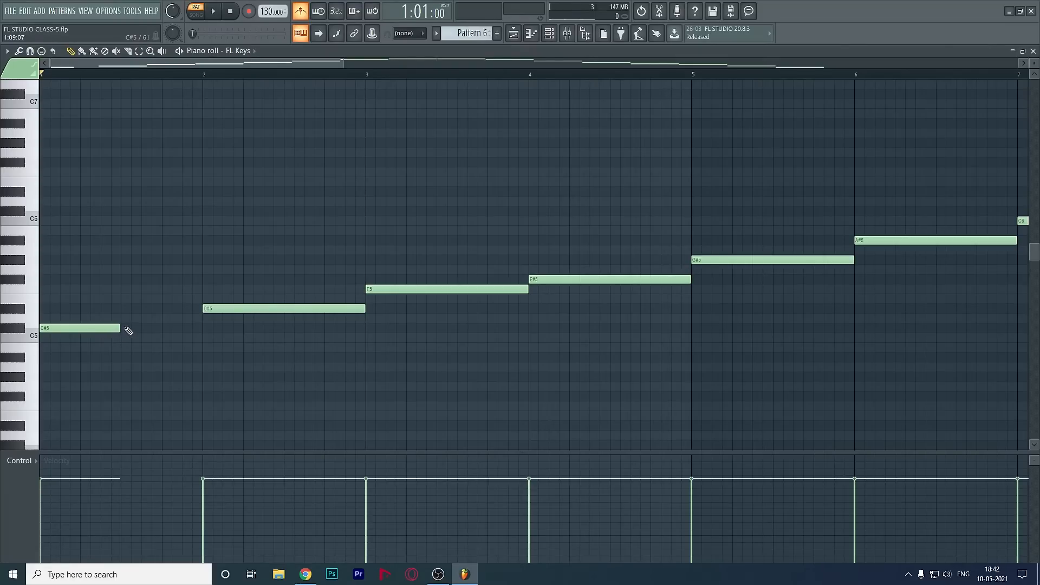
pyautogui.press('space')
pyautogui.press('space')
pyautogui.click(125, 327)
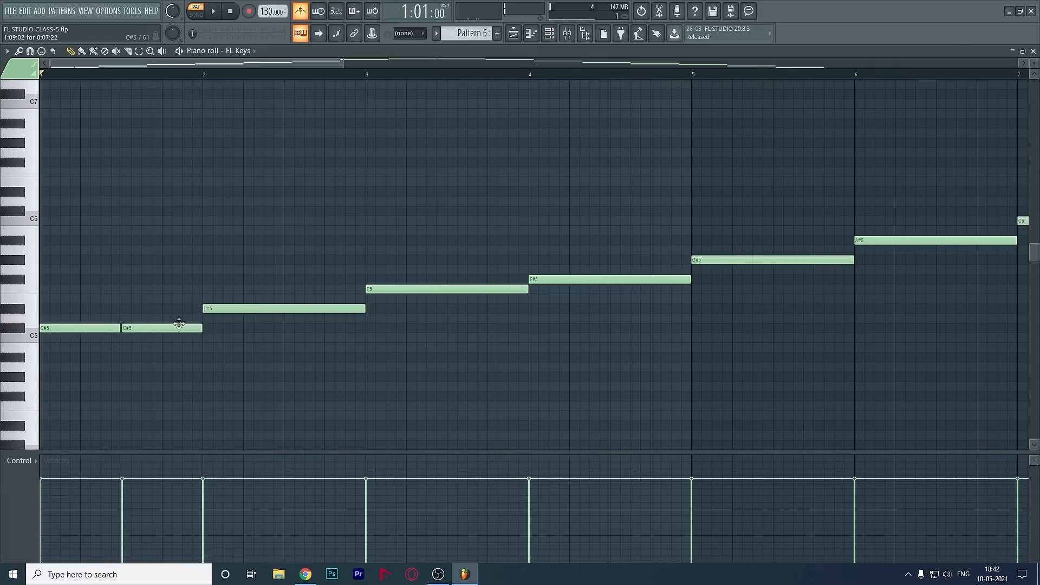
pyautogui.moveTo(178, 325); pyautogui.dragTo(203, 330)
pyautogui.press('space')
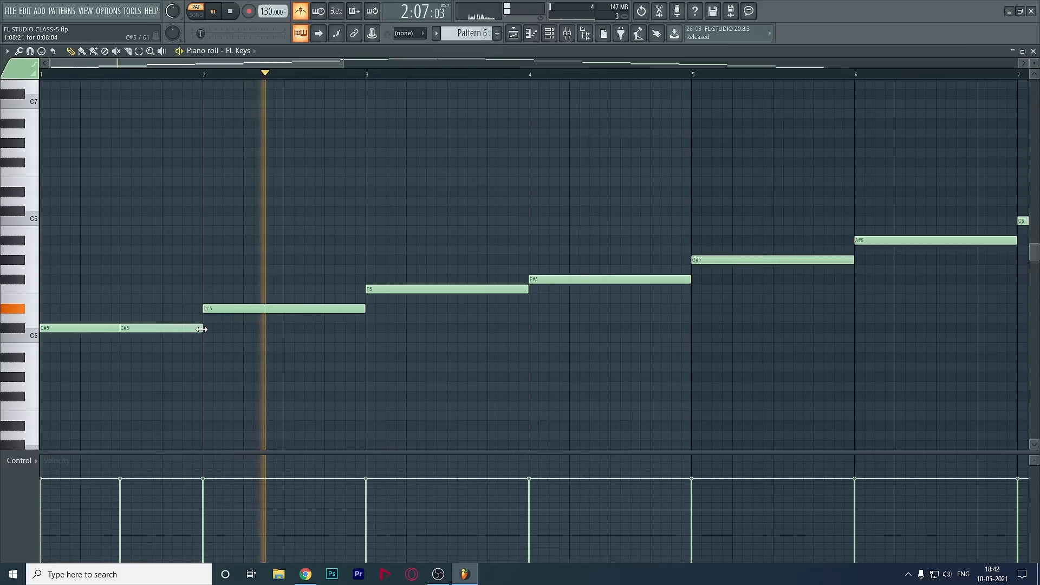
pyautogui.press('space')
# - Replace the full-bar D#5 in bar 2 with two consecutive half-bar D#5 notes and audition the pattern
pyautogui.rightClick(355, 309)
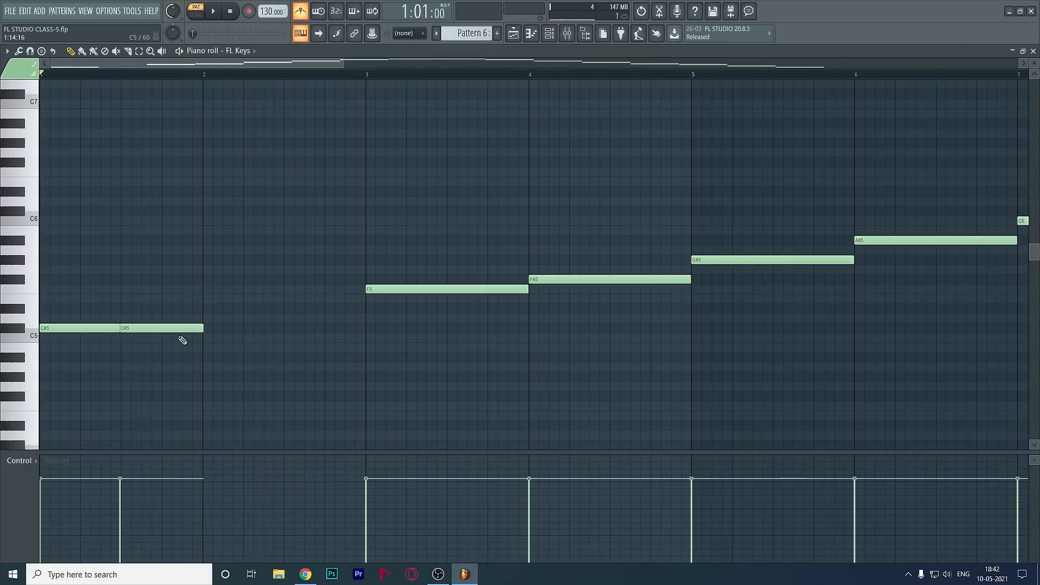
pyautogui.click(206, 309)
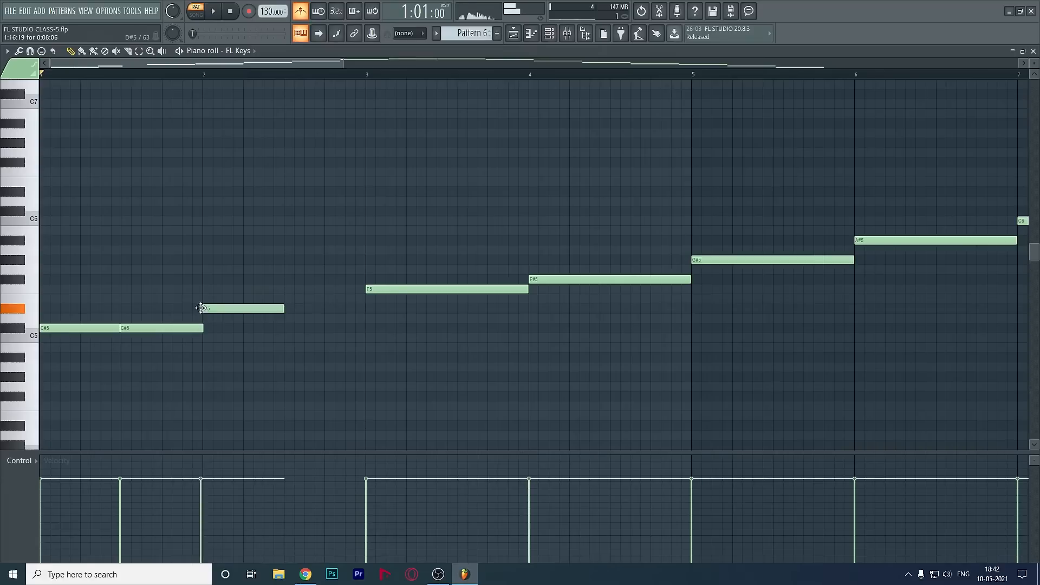
pyautogui.click(297, 309)
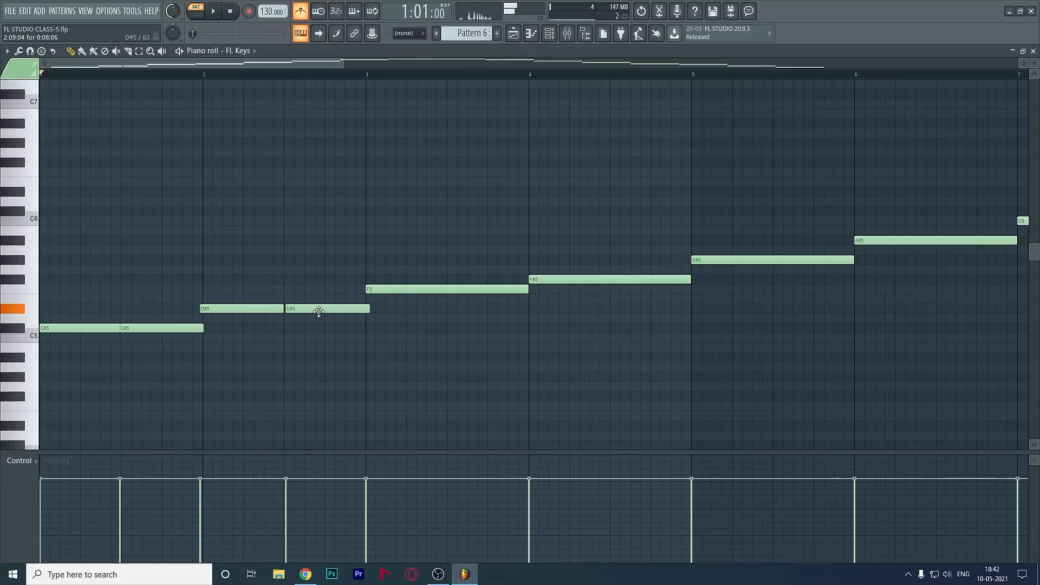
pyautogui.press('space')
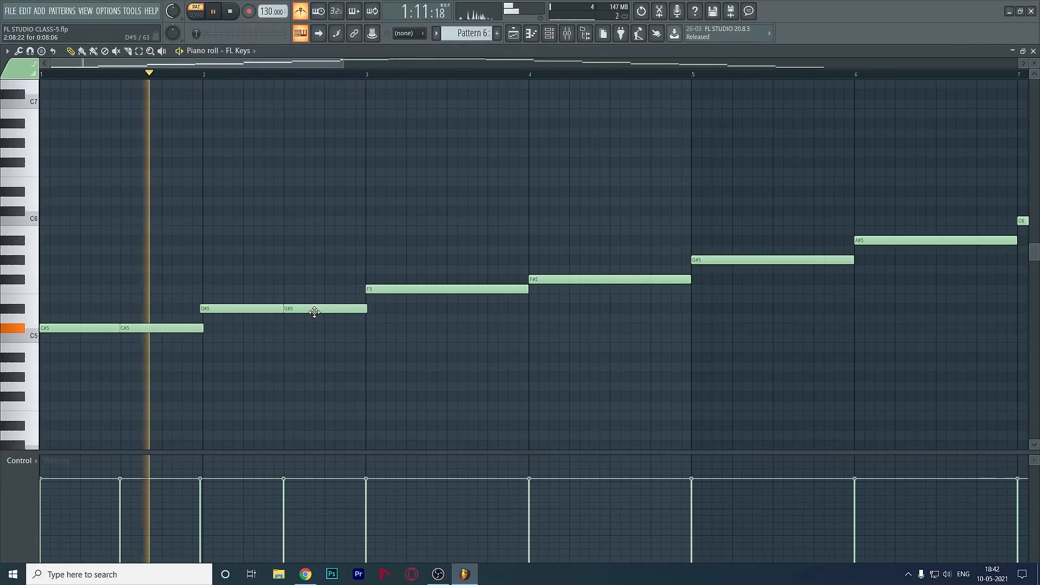
# - Replace the full-bar F5 in bar 3 with two consecutive half-bar F5 notes and audition the pattern
pyautogui.rightClick(393, 293)
pyautogui.press('space')
pyautogui.click(370, 290)
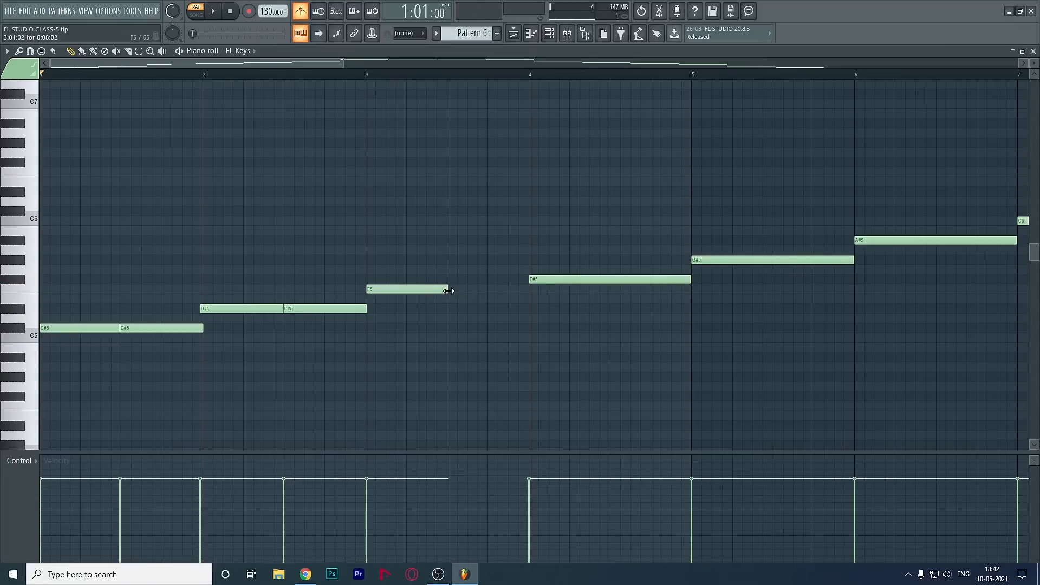
pyautogui.click(453, 290)
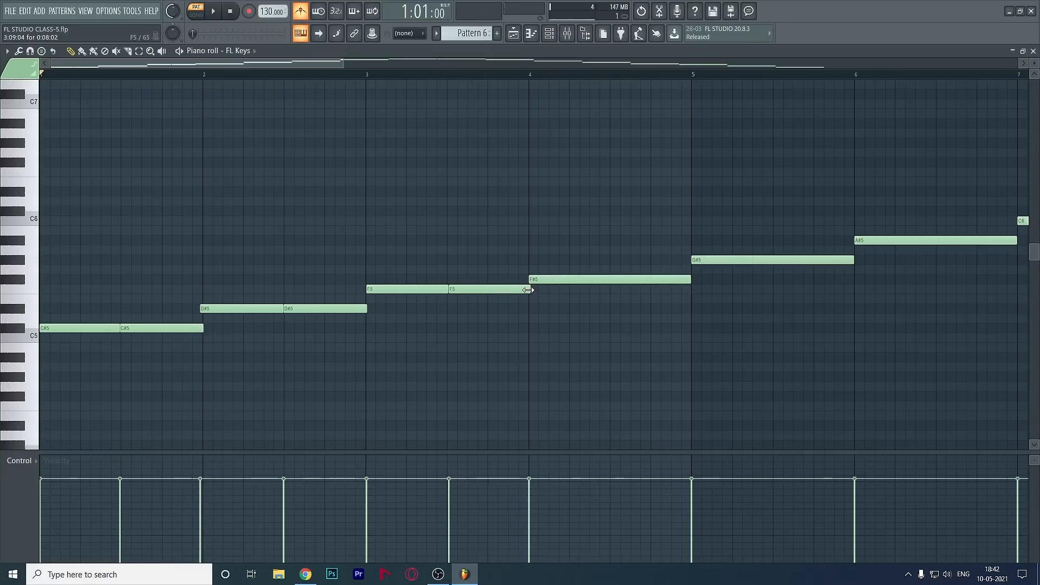
pyautogui.press('space')
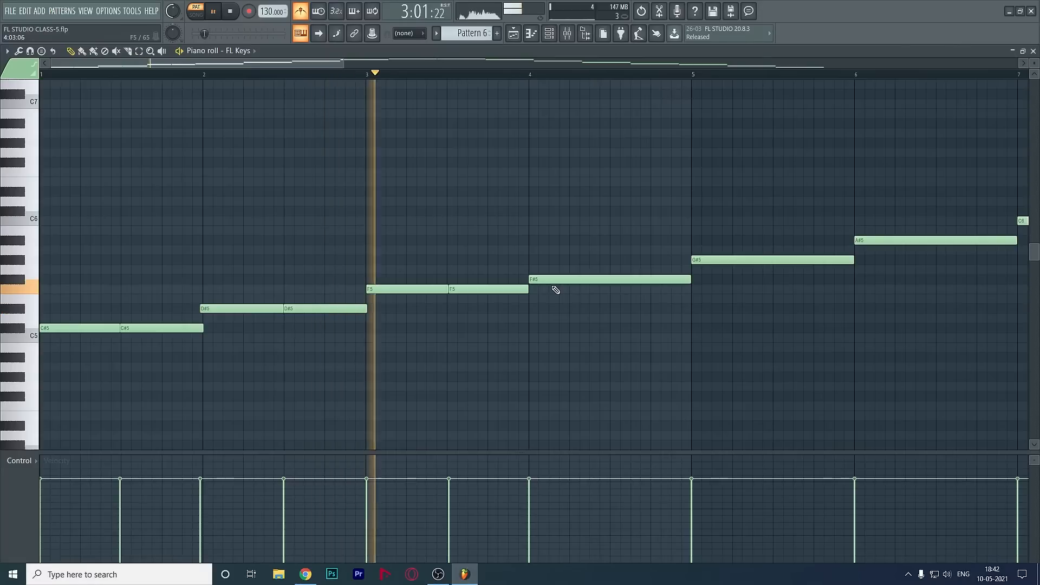
pyautogui.press('space')
# - Replace the full-bar F#5 in bar 4 with four consecutive quarter-bar F#5 notes and play from the end of bar 3
pyautogui.scroll(-5, 557, 70)
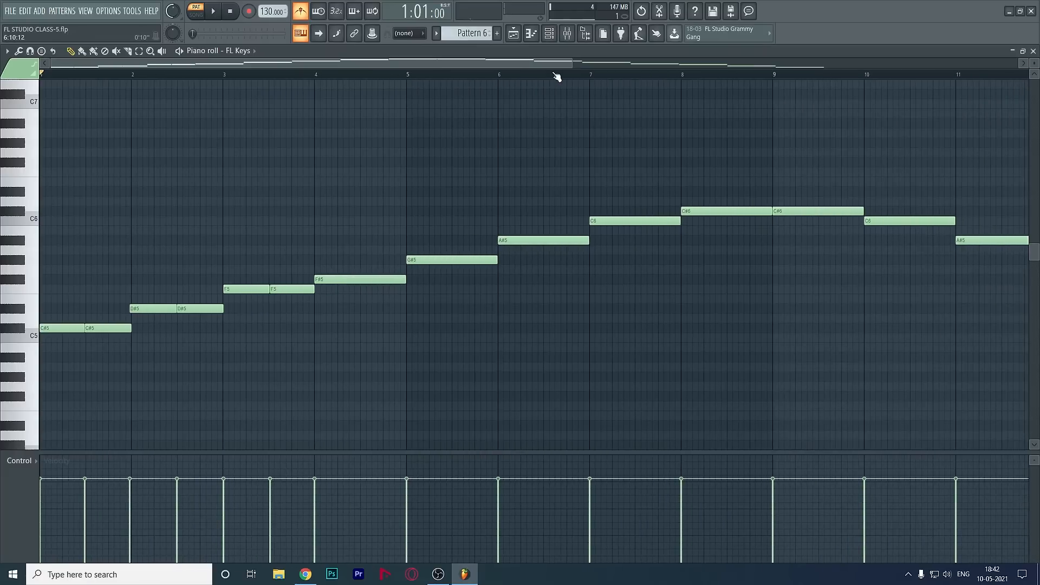
pyautogui.rightClick(359, 280)
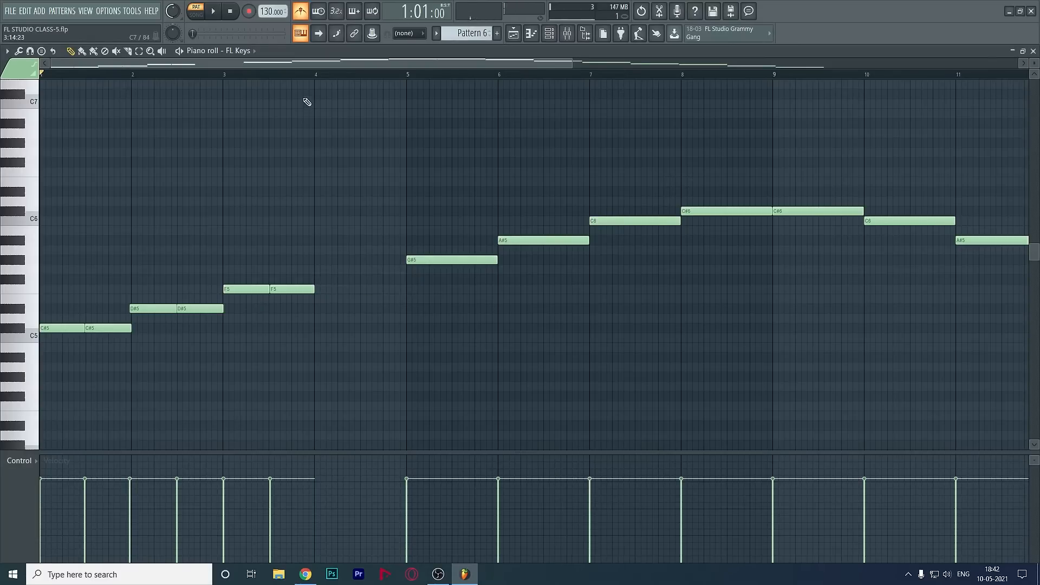
pyautogui.click(313, 77)
pyautogui.scroll(4, 308, 77)
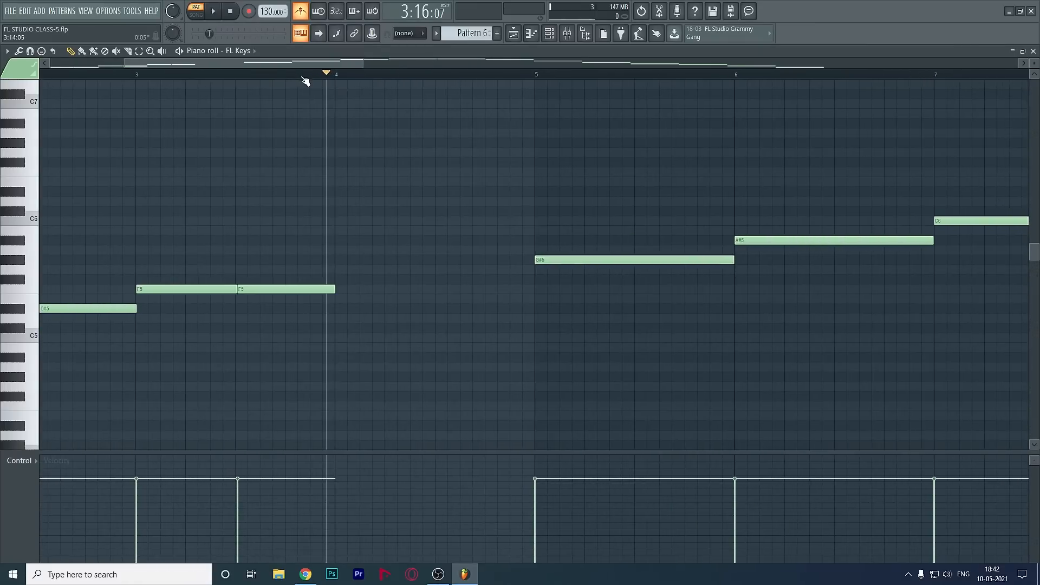
pyautogui.click(339, 283)
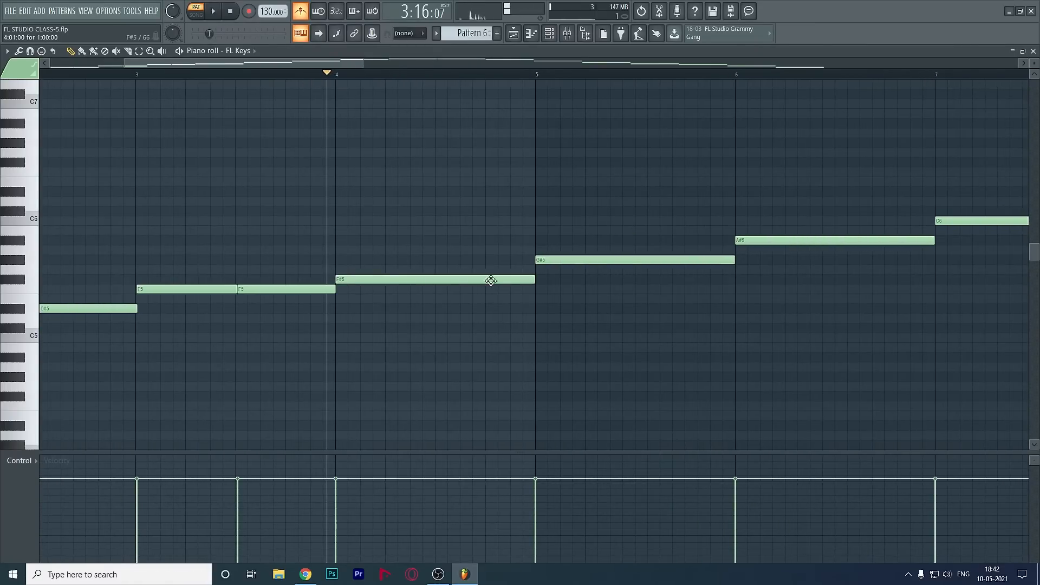
pyautogui.moveTo(535, 279); pyautogui.dragTo(384, 284)
pyautogui.click(364, 280)
pyautogui.click(387, 280)
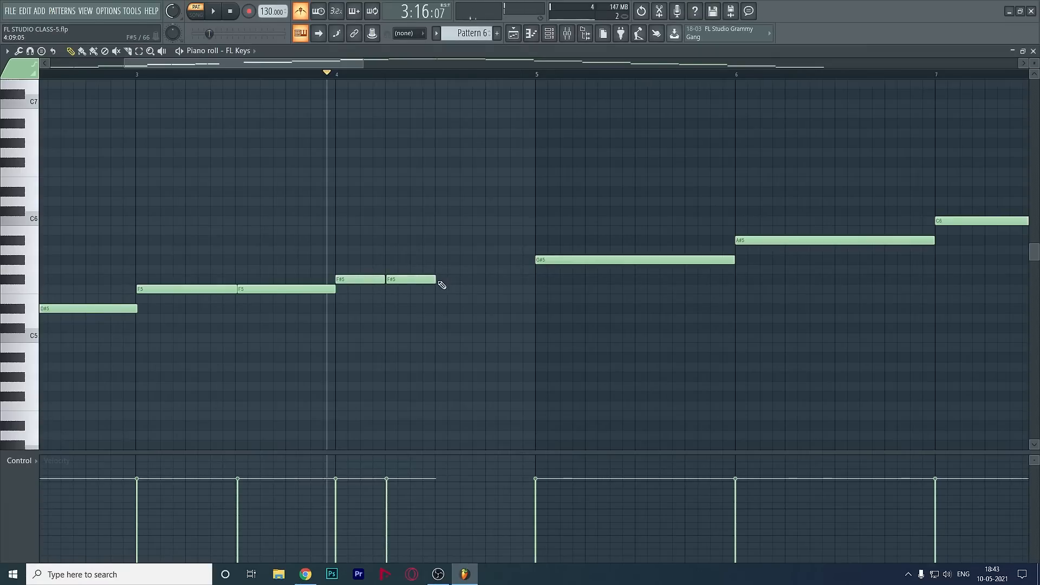
pyautogui.moveTo(418, 280); pyautogui.dragTo(417, 283)
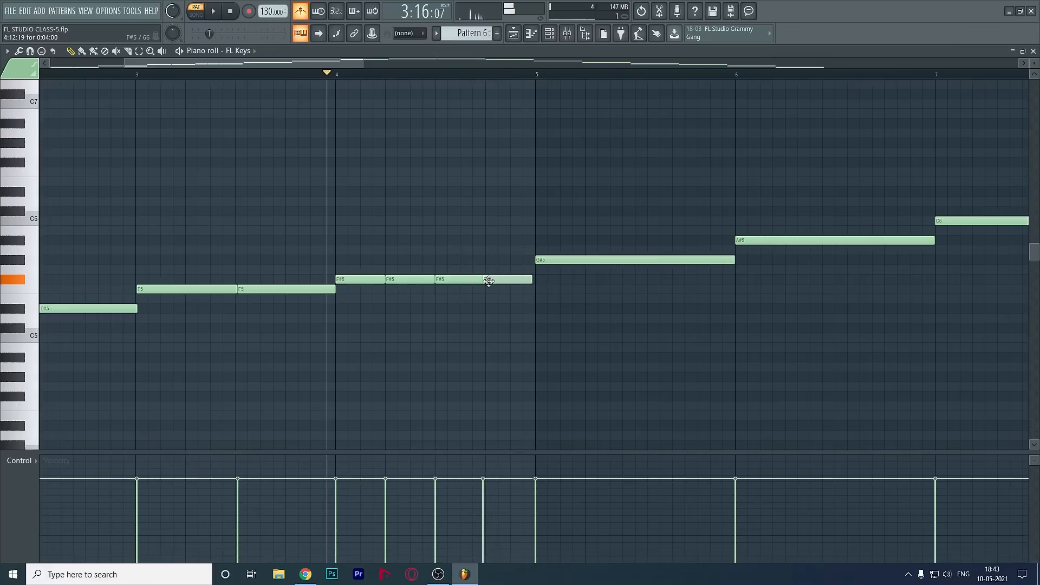
pyautogui.press('space')
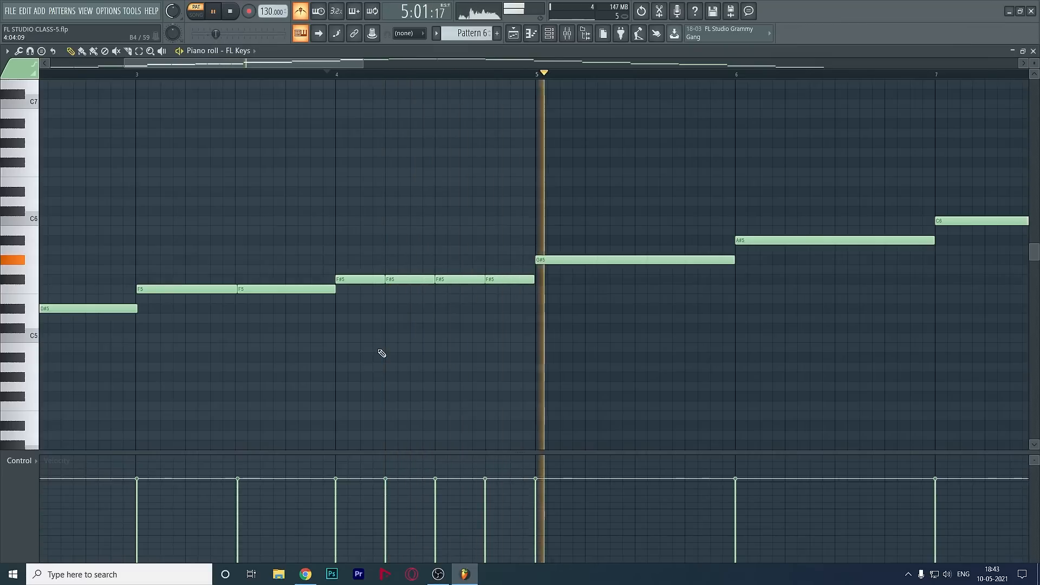
# - Return playback to the start of the pattern and audition the edited notes in bars 1 to 4
pyautogui.press('space')
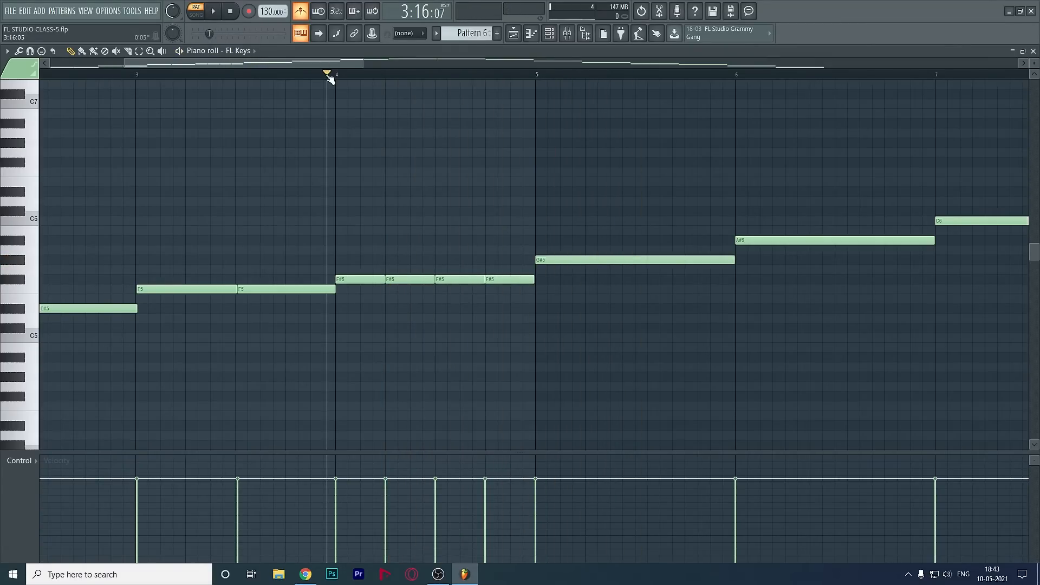
pyautogui.moveTo(252, 90)
pyautogui.mouseDown()
pyautogui.moveTo(5, 102)
pyautogui.moveTo(5, 53)
pyautogui.mouseUp()
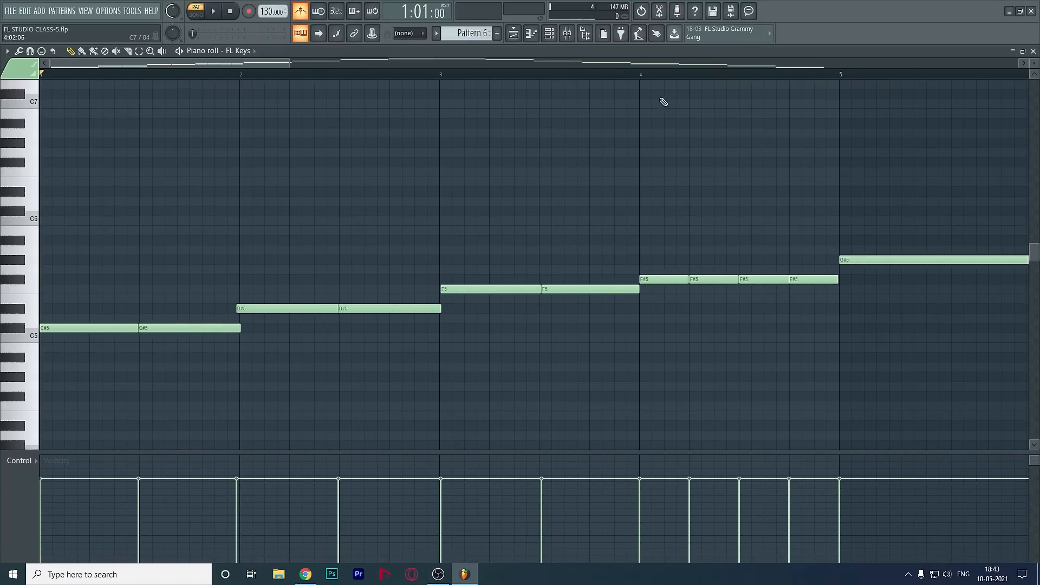
pyautogui.press('space')
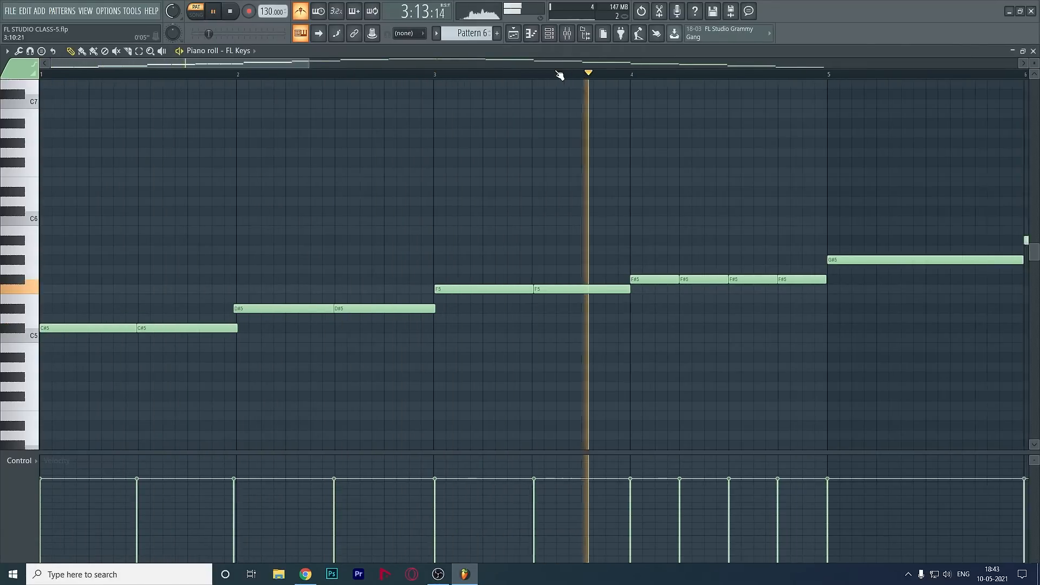
pyautogui.scroll(-2, 547, 67)
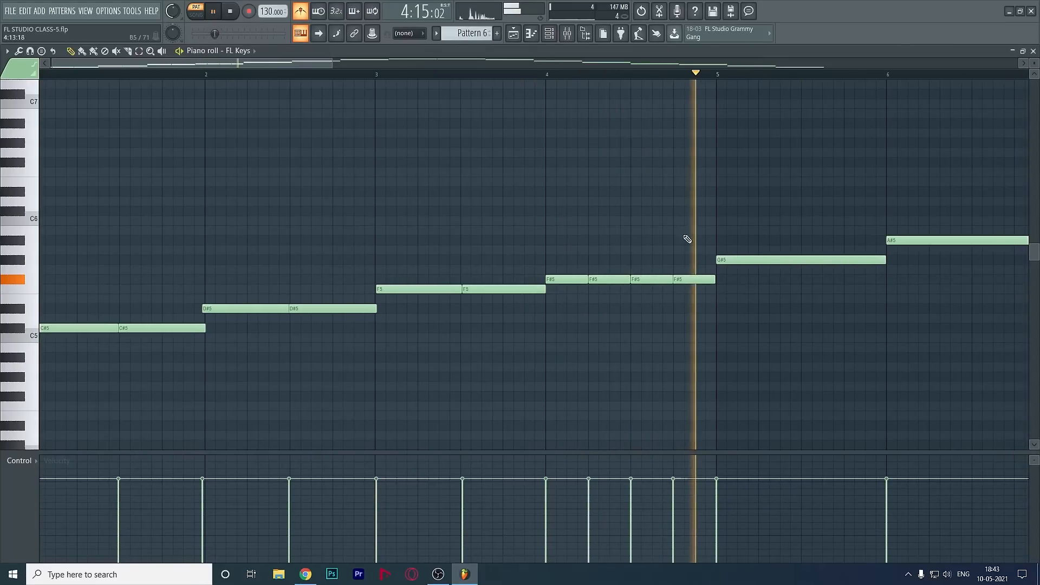
pyautogui.press('space')
# - Replace the full-bar G#5 in bar 5 with four consecutive quarter-bar G#5 notes copied from bar 4, and audition the result
pyautogui.rightClick(728, 262)
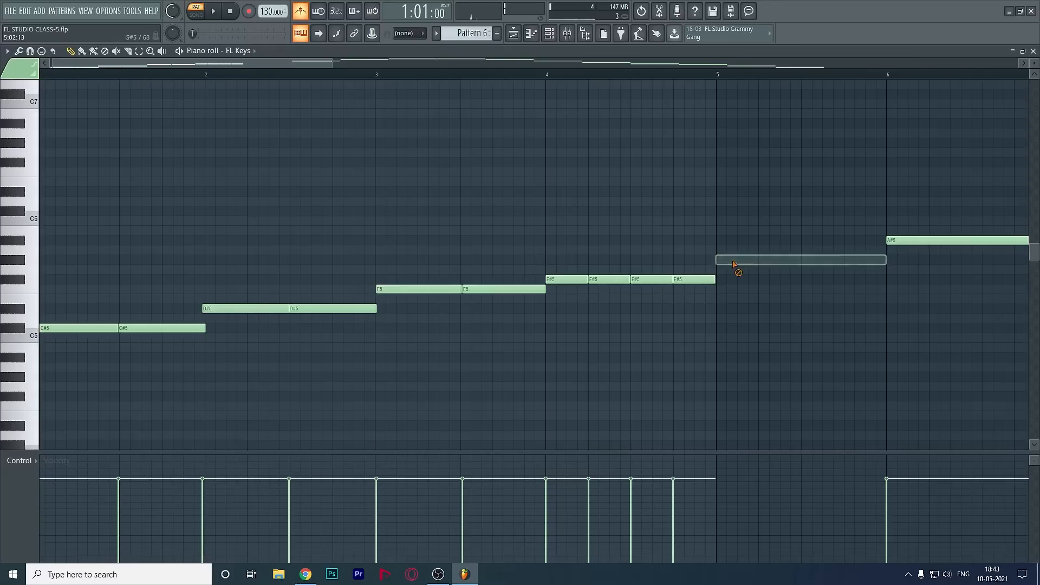
pyautogui.moveTo(704, 299); pyautogui.dragTo(663, 309)
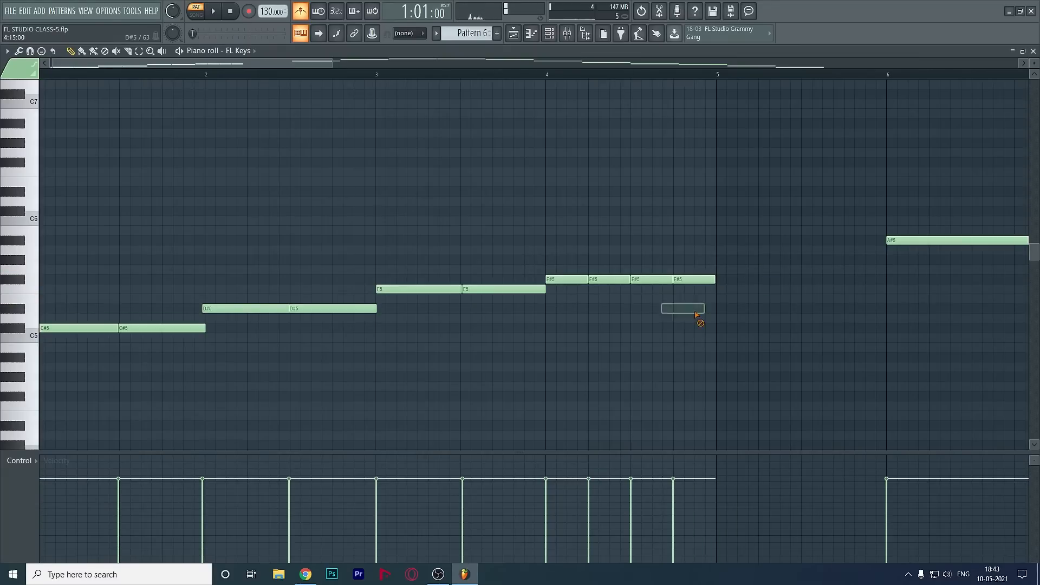
pyautogui.moveTo(757, 267); pyautogui.dragTo(723, 206)
pyautogui.moveTo(732, 277); pyautogui.dragTo(730, 252)
pyautogui.press('space')
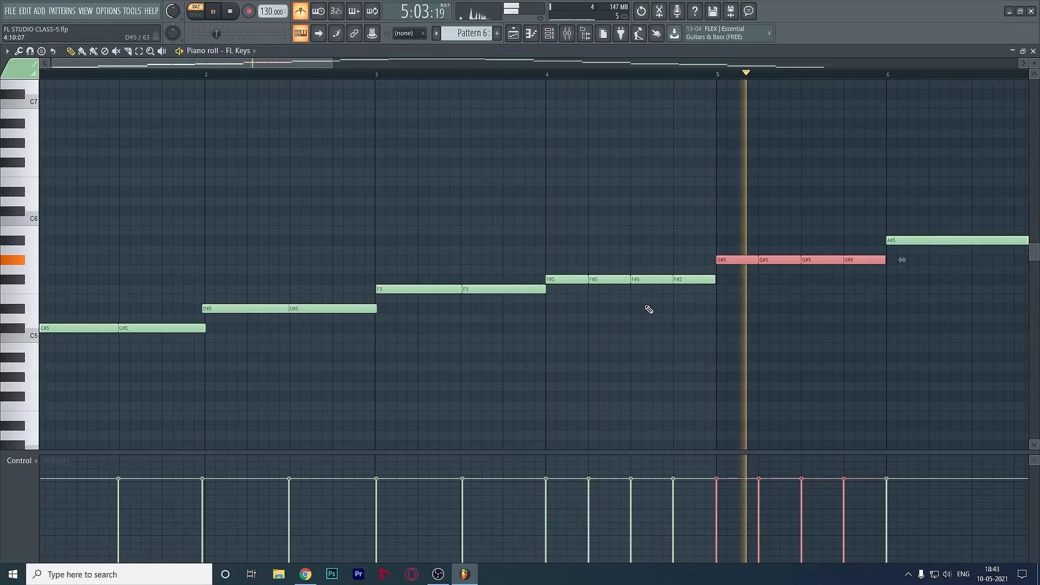
pyautogui.scroll(-1, 757, 80)
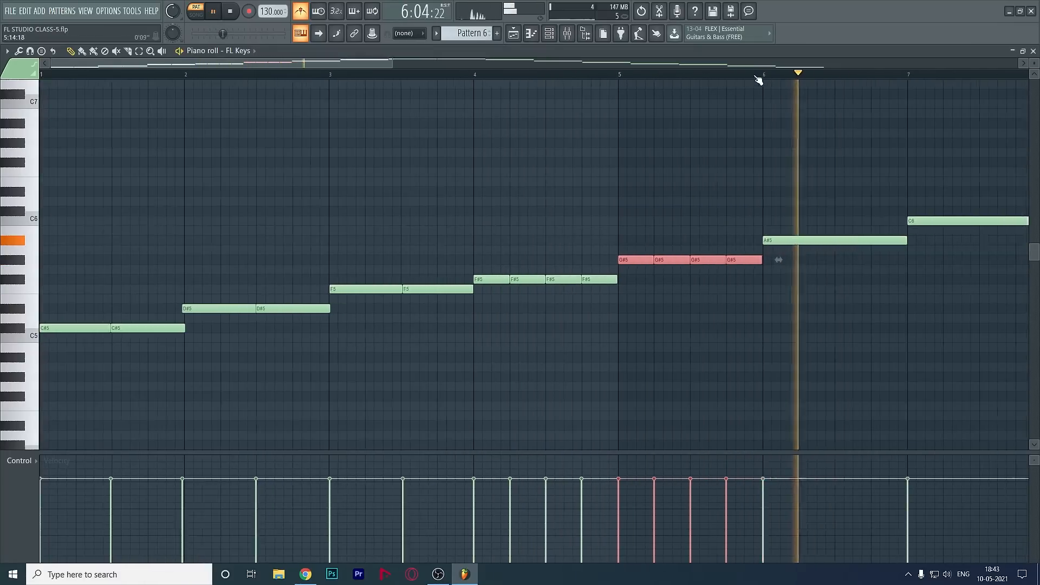
pyautogui.scroll(-1, 757, 80)
pyautogui.press('space')
# - Replace the full-bar A#5 in bar 6 with a copy of bar 5's four quarter-bar notes raised to A#5, and audition it
pyautogui.rightClick(705, 242)
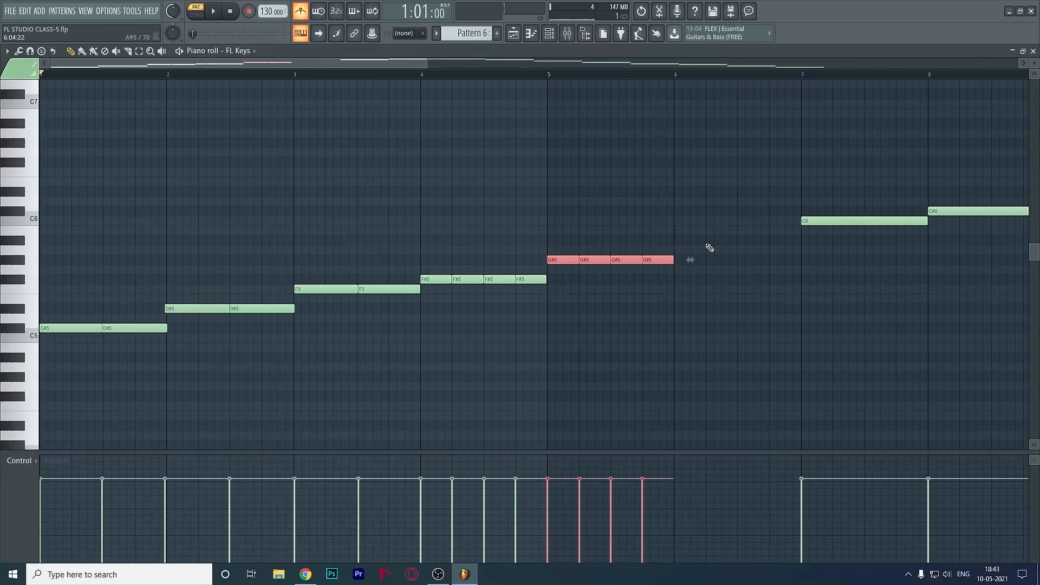
pyautogui.click(648, 260)
pyautogui.moveTo(673, 260); pyautogui.dragTo(680, 237)
pyautogui.press('space')
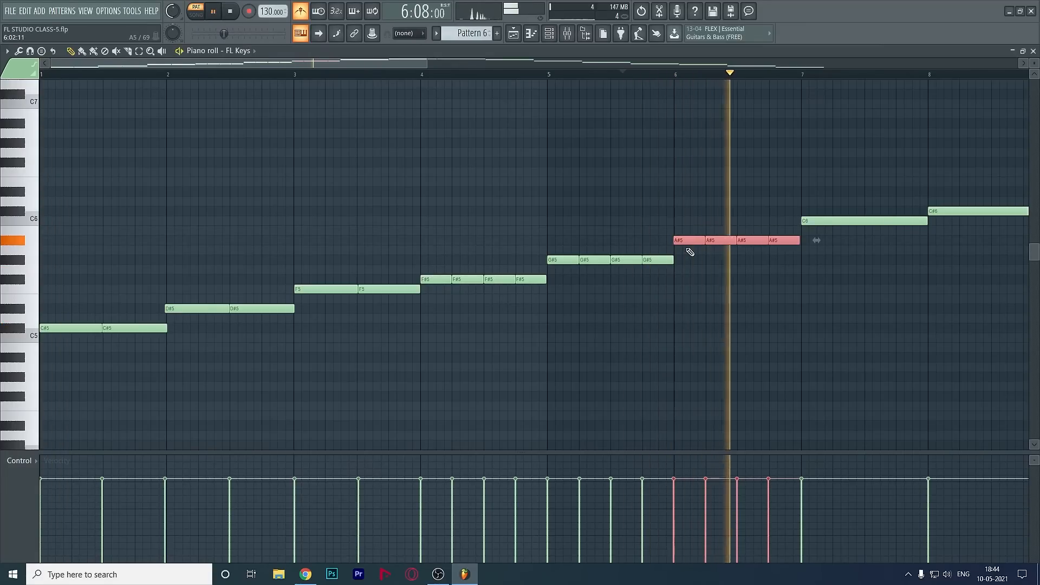
# - Replace the full-bar C6 in bar 7 with a copy of bar 6's four quarter-bar notes raised to C6, and audition it
pyautogui.rightClick(818, 222)
pyautogui.press('space')
pyautogui.click(692, 244)
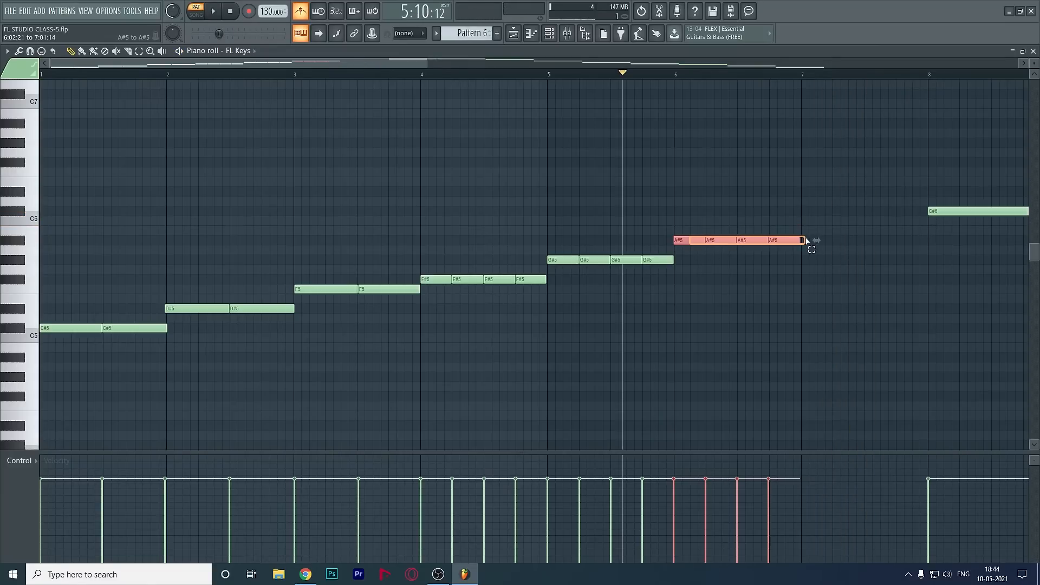
pyautogui.keyDown('shift'); pyautogui.moveTo(674, 247); pyautogui.dragTo(811, 223); pyautogui.keyUp('shift')
pyautogui.press('space')
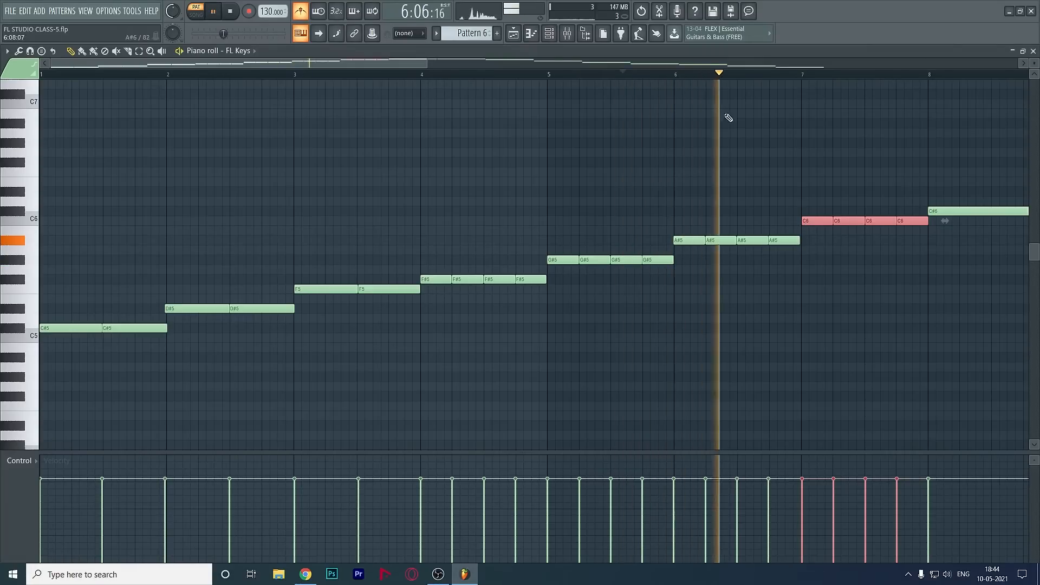
pyautogui.scroll(-2, 715, 76)
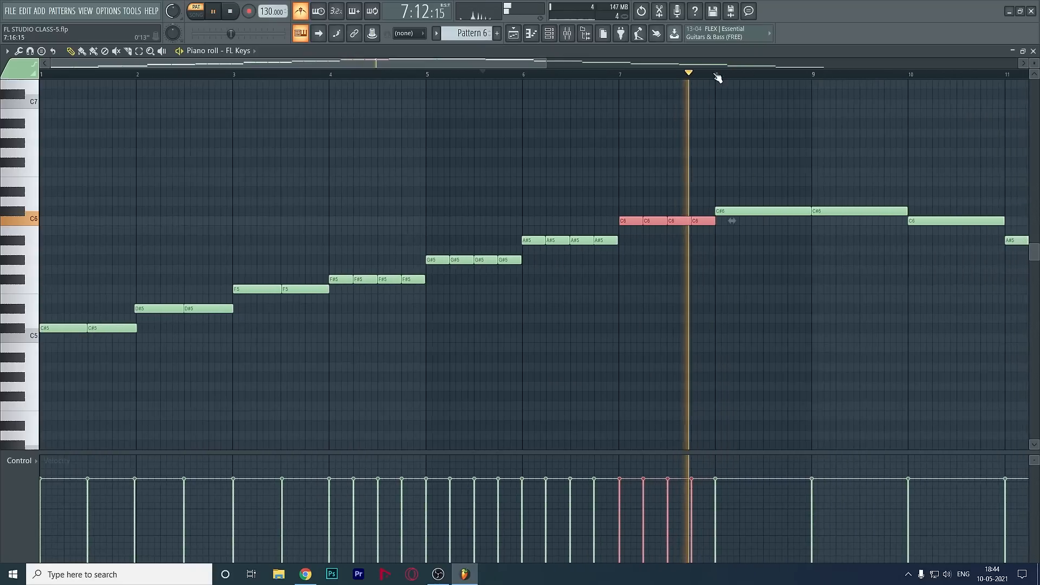
# - Delete the C#6 notes in bars 8 and 9, fill bar 8 with four quarter-bar C#6 notes duplicated from bar 7, and audition the result
pyautogui.rightClick(778, 214)
pyautogui.press('space')
pyautogui.rightClick(862, 212)
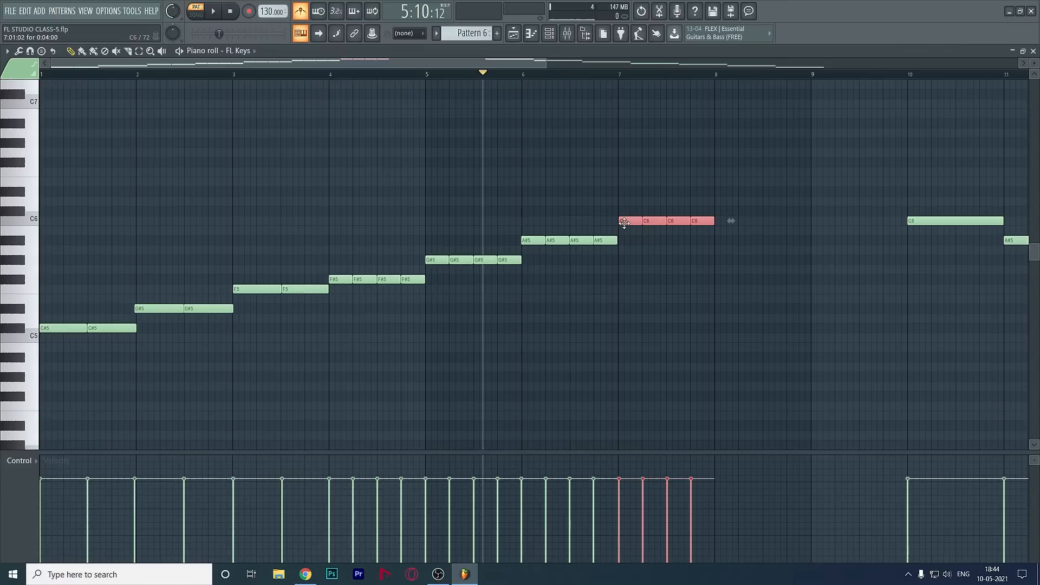
pyautogui.hotkey('ctrl', 'b')
pyautogui.moveTo(721, 221); pyautogui.dragTo(721, 209)
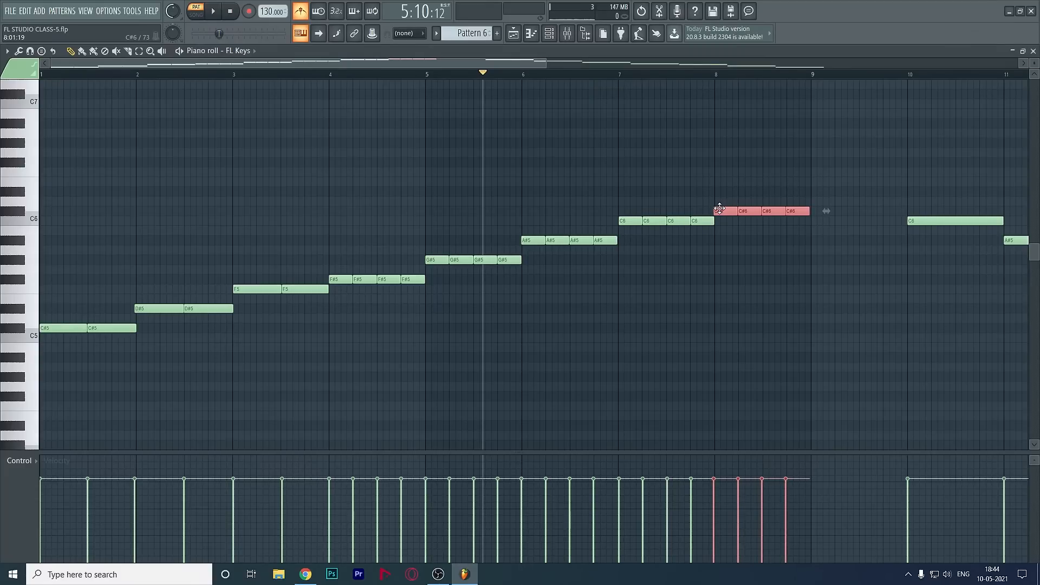
pyautogui.press('space')
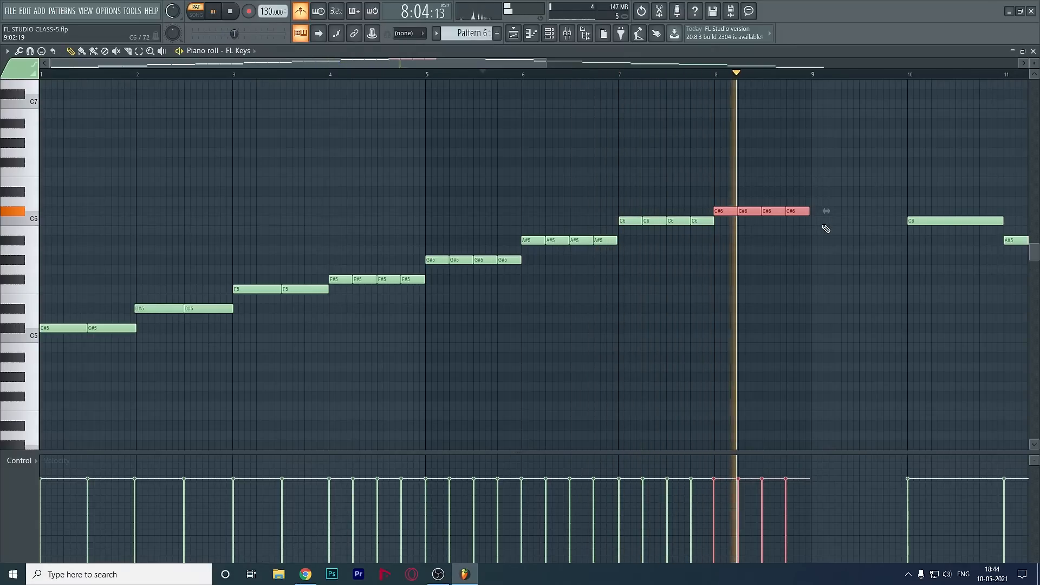
pyautogui.press('space')
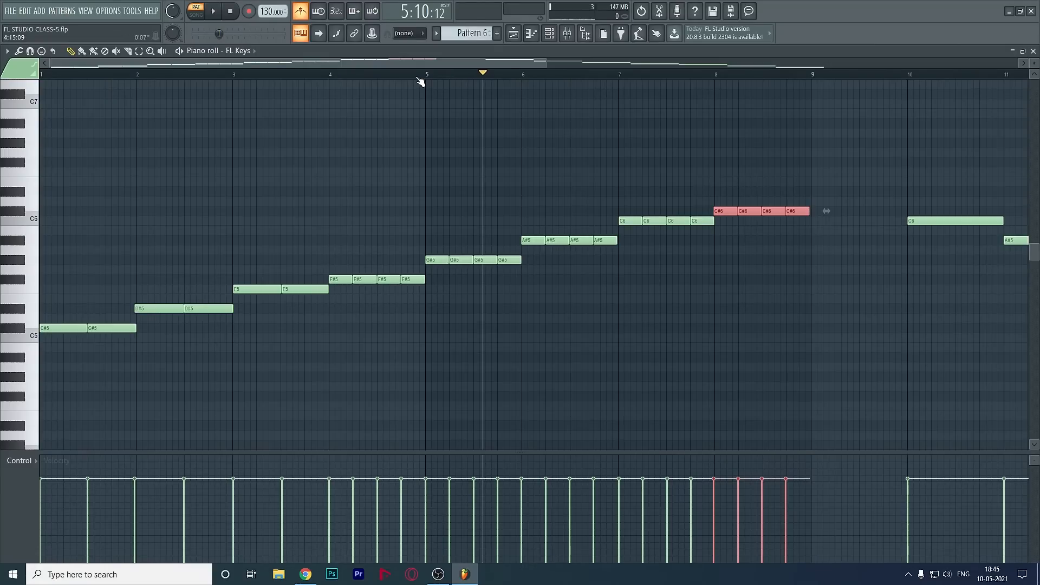
# - Replace the two half-bar C#5 notes in bar 1 with a single full-bar C#5 and play the pattern from the start
pyautogui.moveTo(416, 79); pyautogui.dragTo(108, 73)
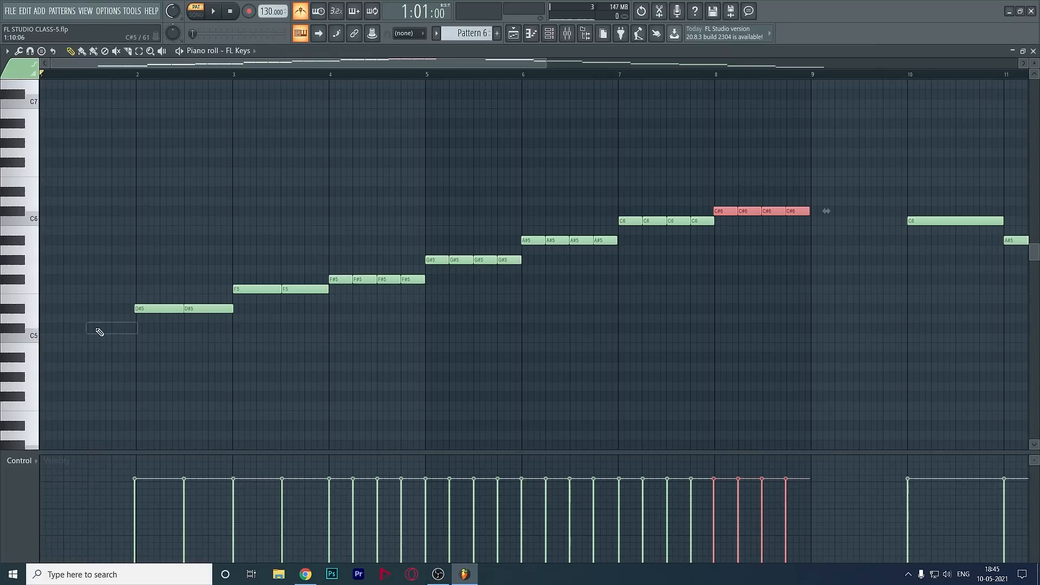
pyautogui.click(71, 329)
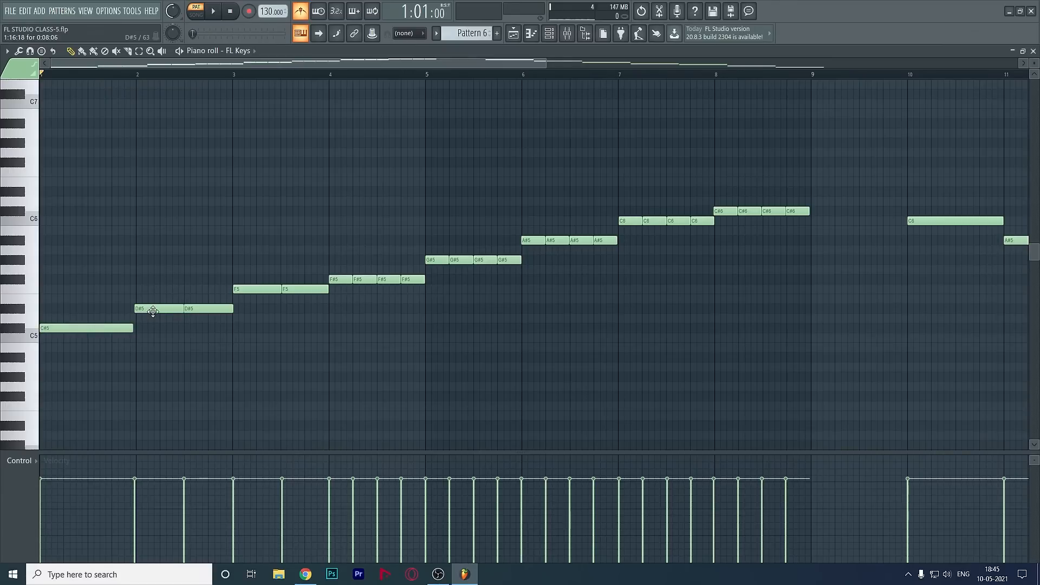
pyautogui.press('space')
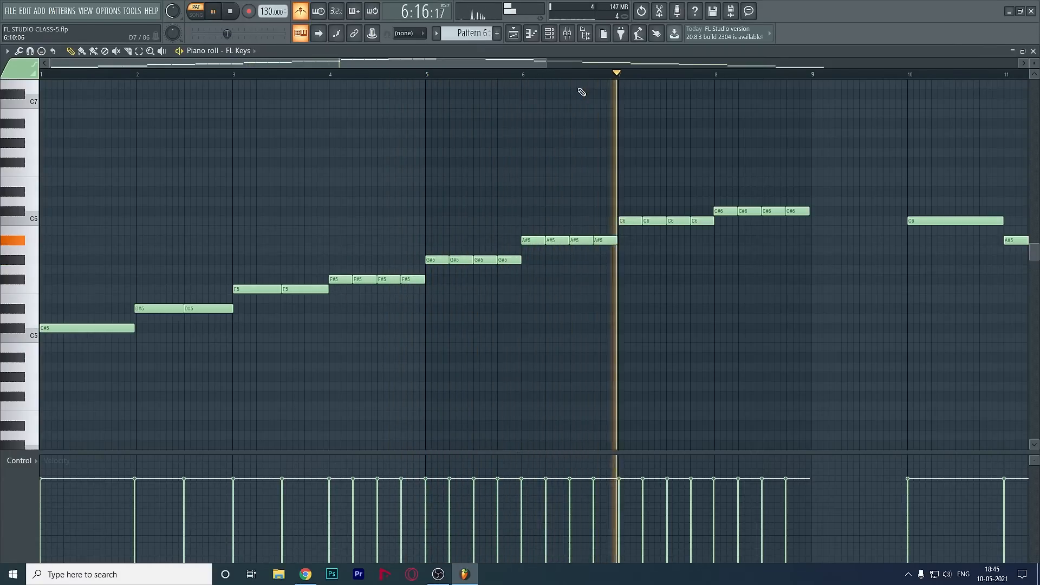
pyautogui.scroll(-3, 575, 80)
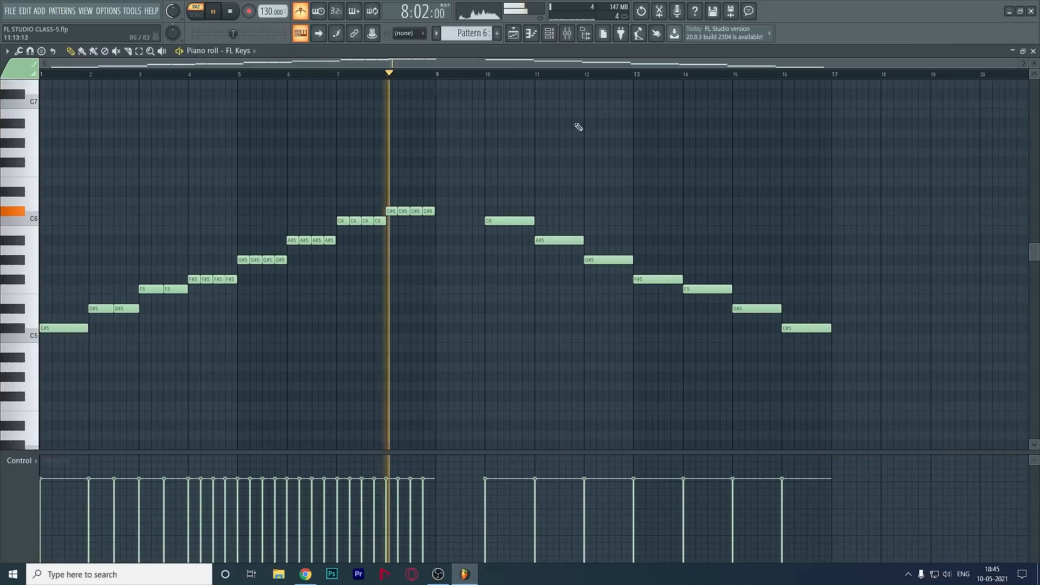
# - Delete the descending notes in bars 10 to 16 and duplicate the ascending phrase from bars 1–8 so the copy starts at bar 9
pyautogui.moveTo(520, 222)
pyautogui.mouseDown()
pyautogui.moveTo(567, 253)
pyautogui.moveTo(834, 357)
pyautogui.mouseUp()
pyautogui.press('space')
pyautogui.moveTo(490, 178); pyautogui.dragTo(63, 359)
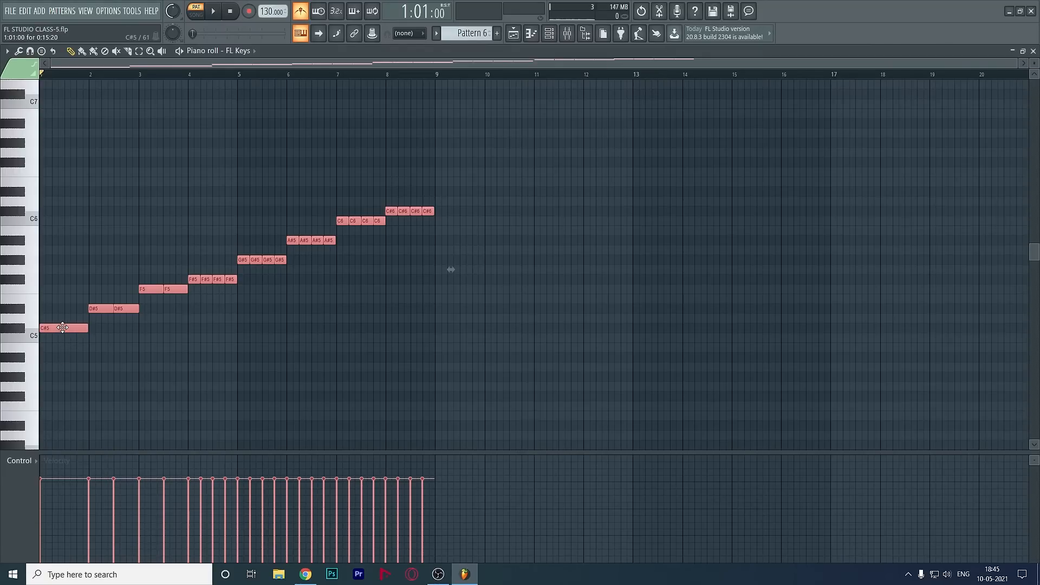
pyautogui.moveTo(62, 326); pyautogui.dragTo(457, 288)
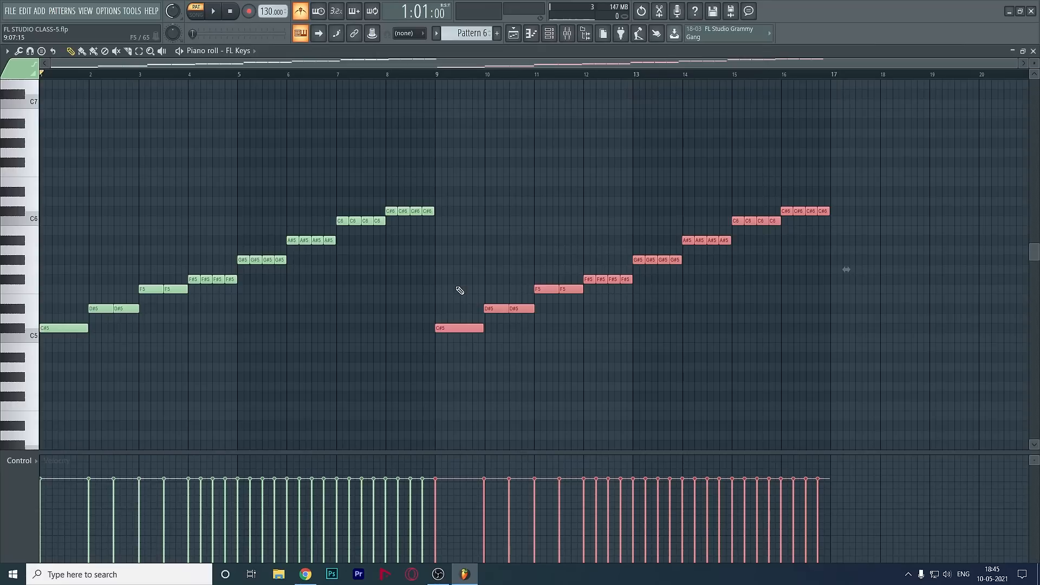
# - Flip the copied phrase horizontally, align its F5 and D#5 pairs with bars 14 and 15, and audition the descending section
pyautogui.hotkey('alt', 'y')
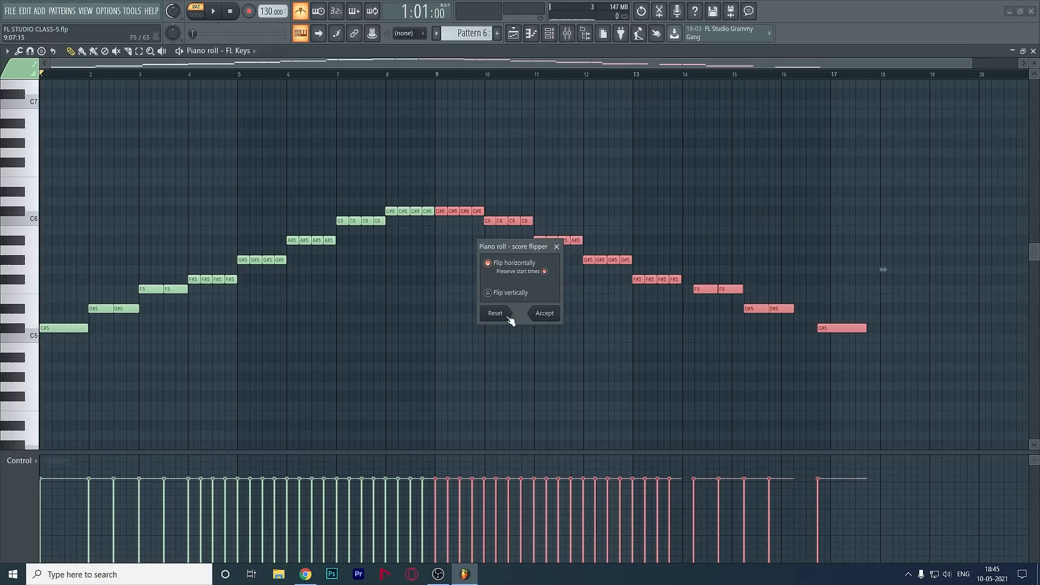
pyautogui.click(545, 314)
pyautogui.click(421, 77)
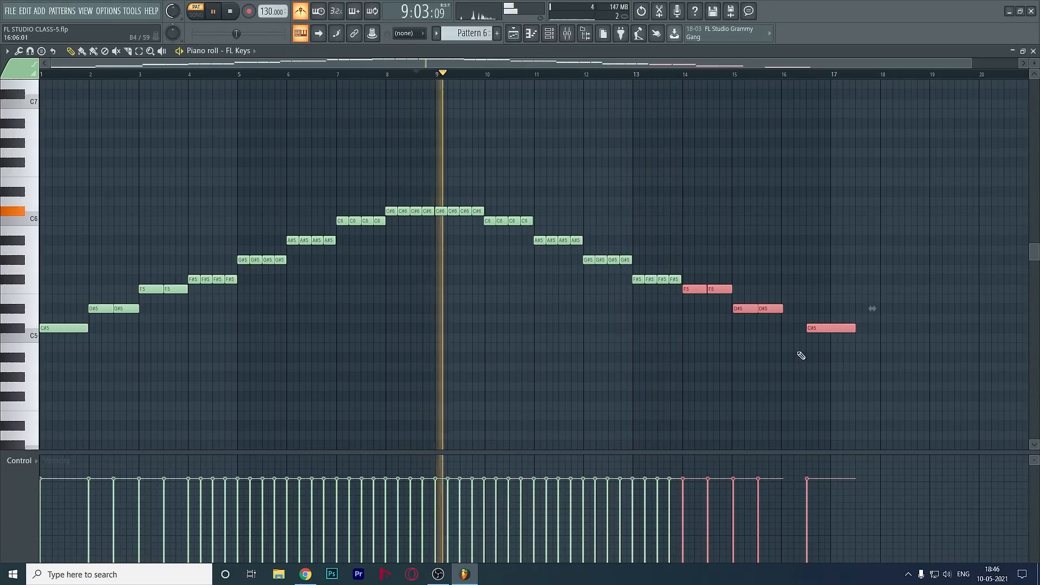
pyautogui.click(658, 76)
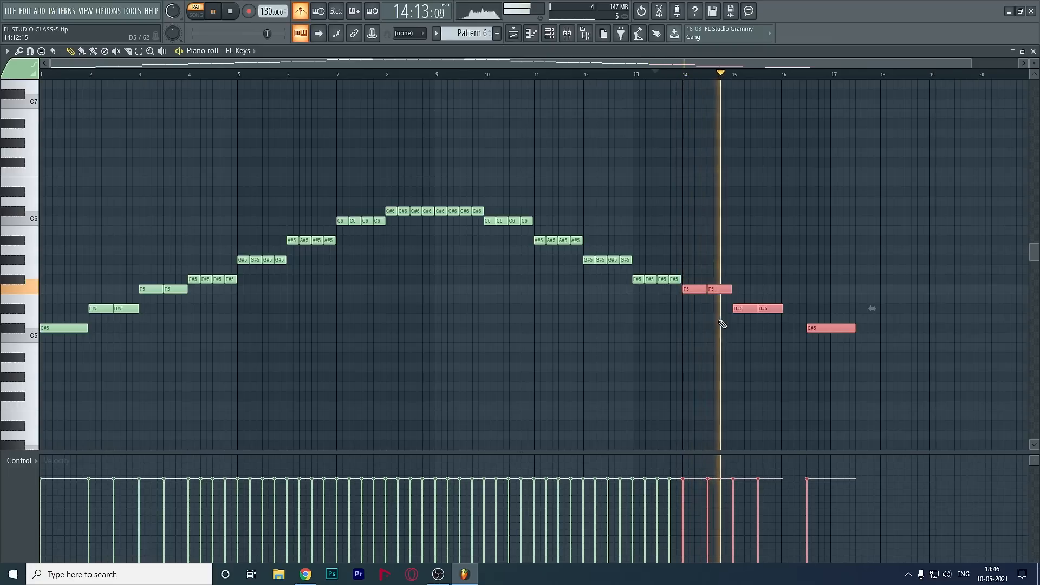
# - Replace the misaligned final C#5 with a full-bar C#5 in bar 16 and audition the ending
pyautogui.rightClick(826, 328)
pyautogui.press('space')
pyautogui.click(783, 329)
pyautogui.press('space')
pyautogui.click(785, 74)
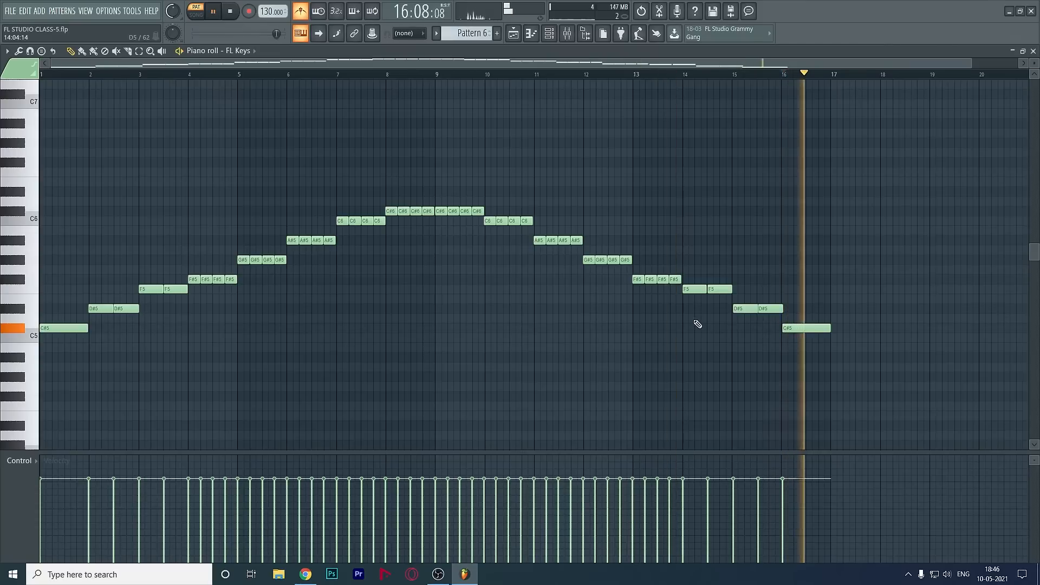
pyautogui.press('space')
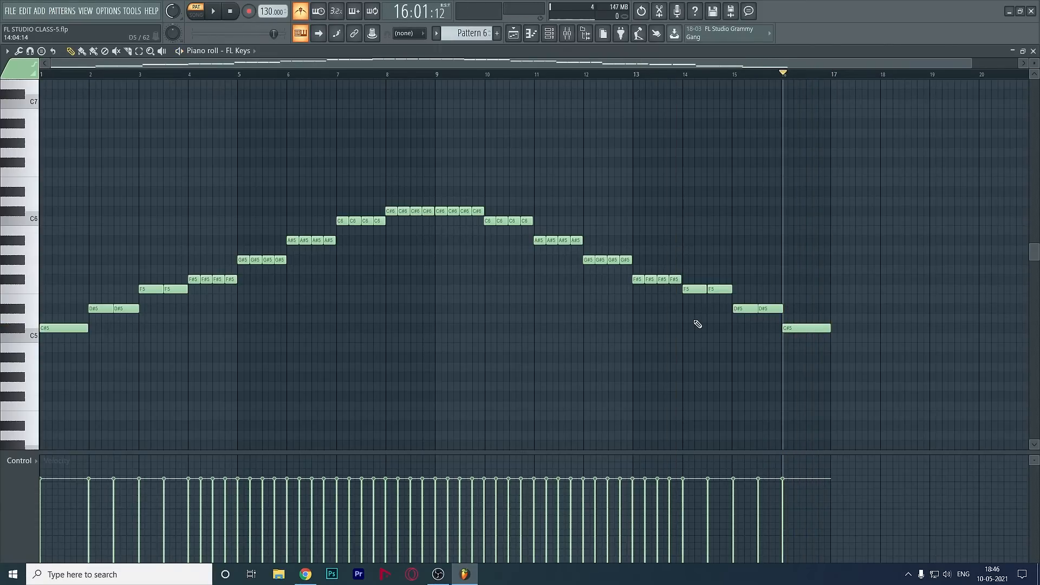
# - Return the playhead to the start of the pattern and look over the note lengths across the whole phrase
pyautogui.scroll(-3, 692, 324)
pyautogui.scroll(2, 661, 314)
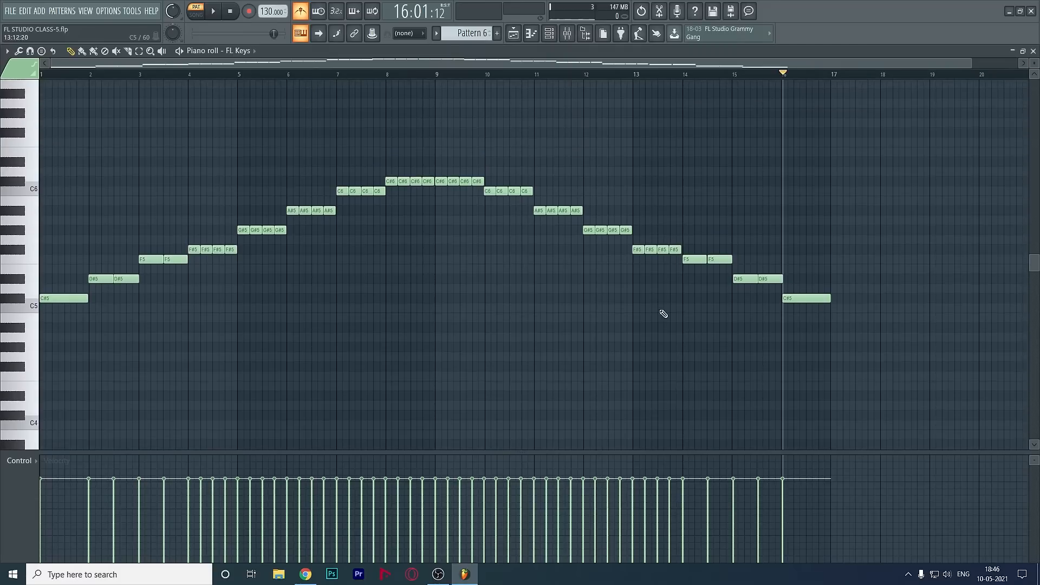
pyautogui.moveTo(109, 77); pyautogui.dragTo(5, 92)
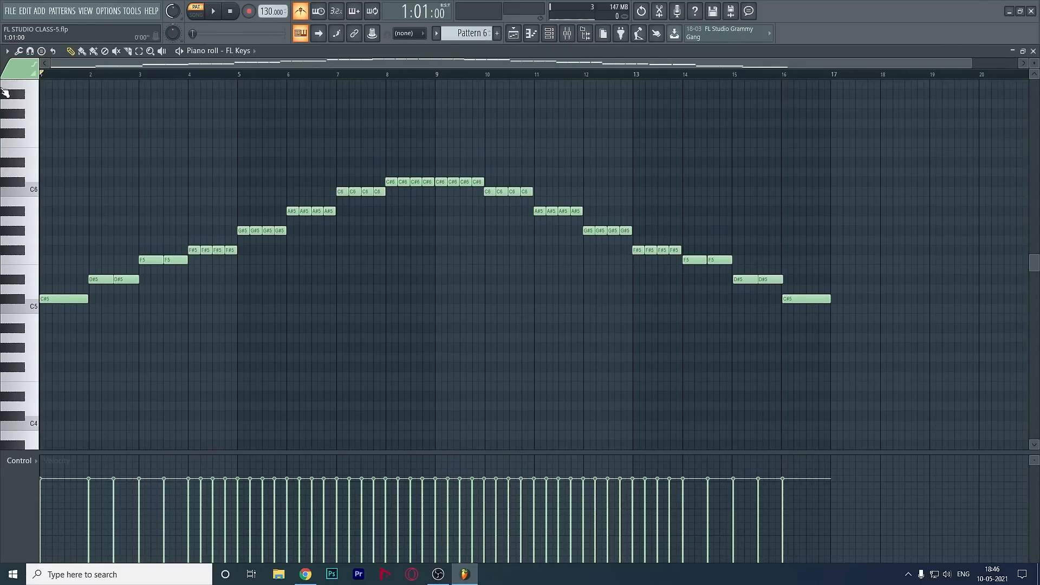
pyautogui.scroll(5, 53, 84)
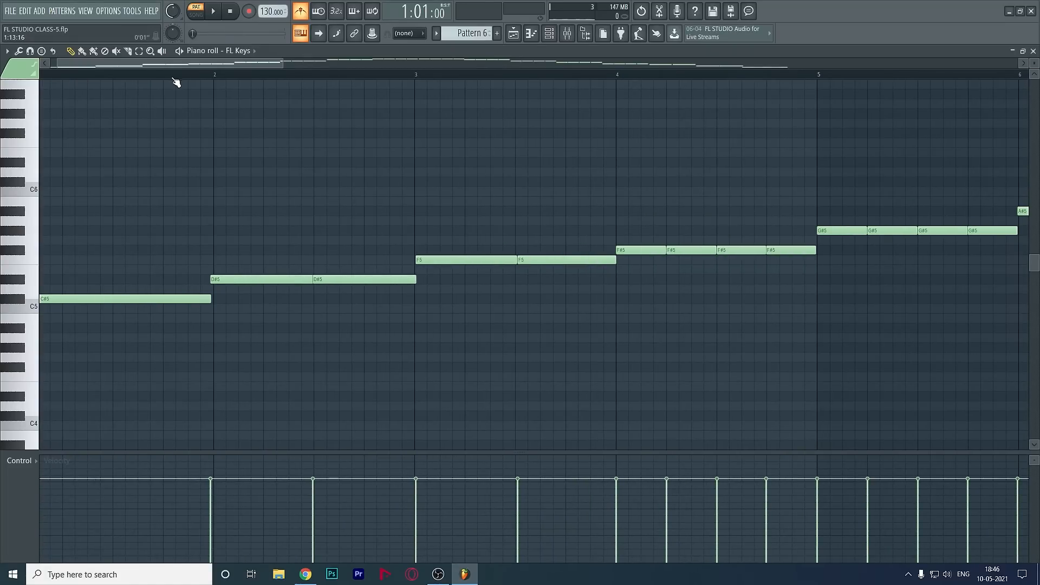
pyautogui.scroll(-5, 176, 82)
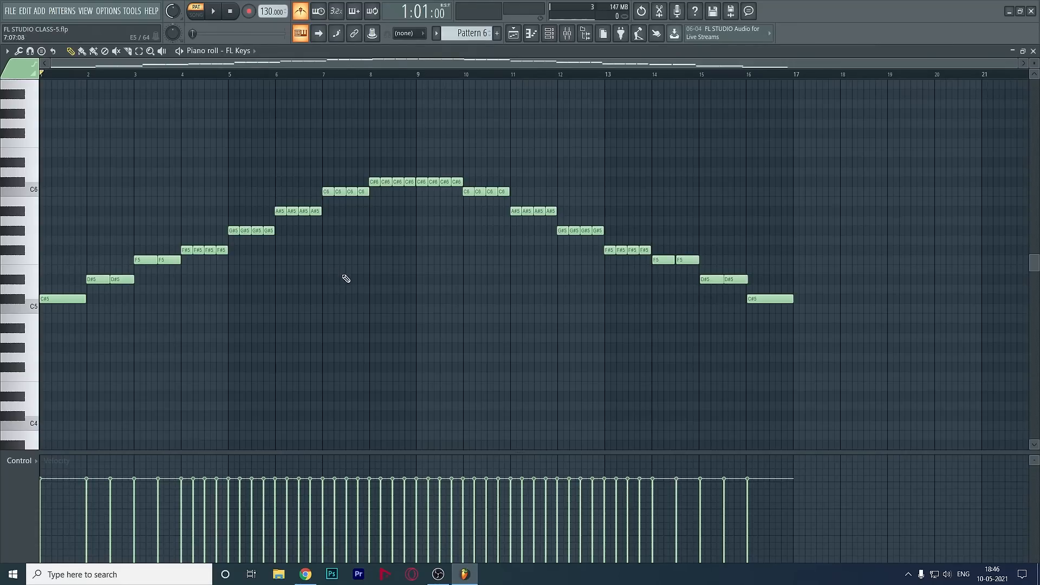
# - Examine the note properties and channel controls available for the control lane, leaving the current choice in place
pyautogui.scroll(-2, 346, 278)
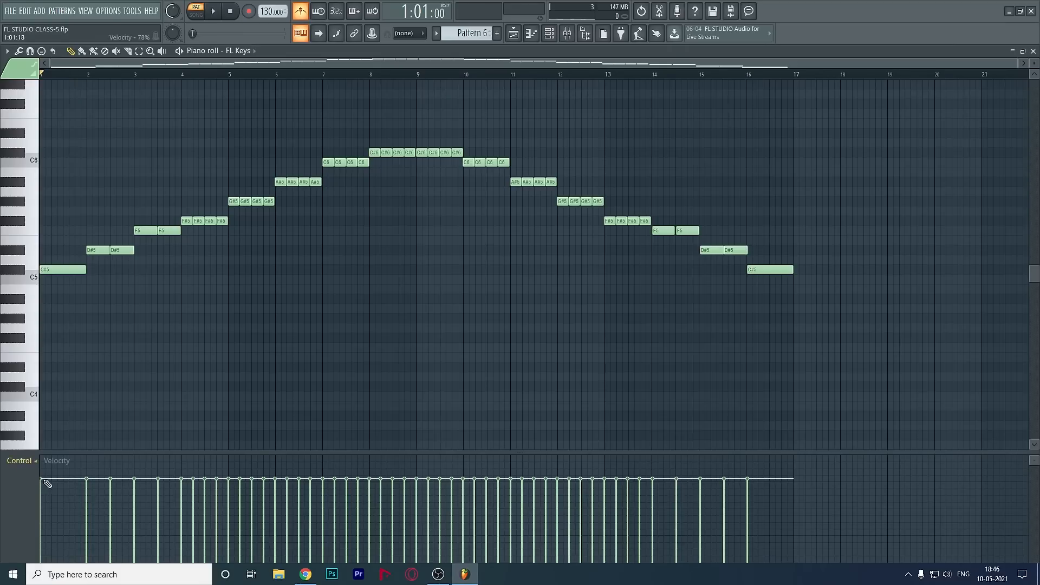
pyautogui.click(38, 463)
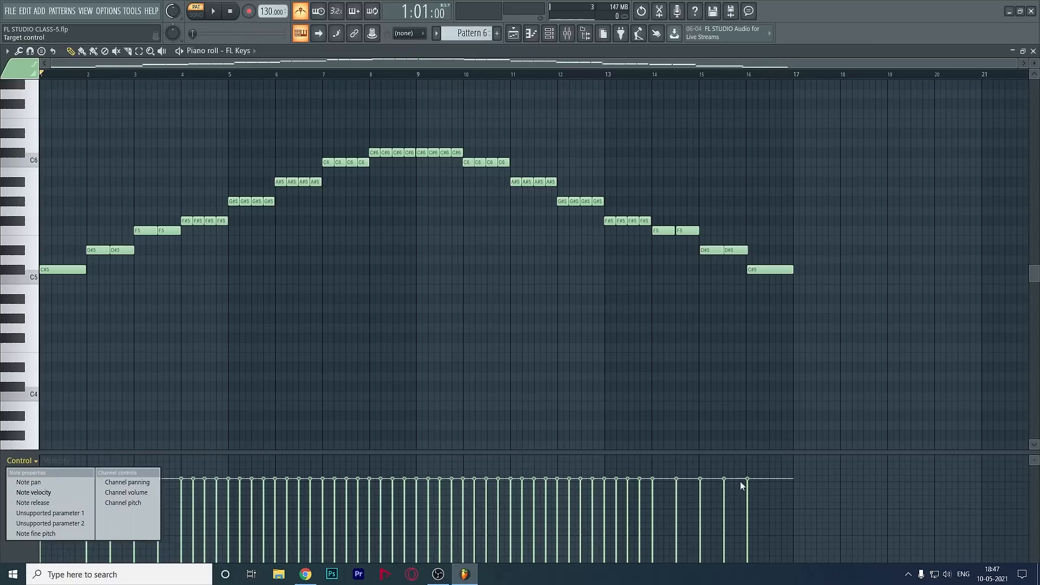
pyautogui.click(744, 502)
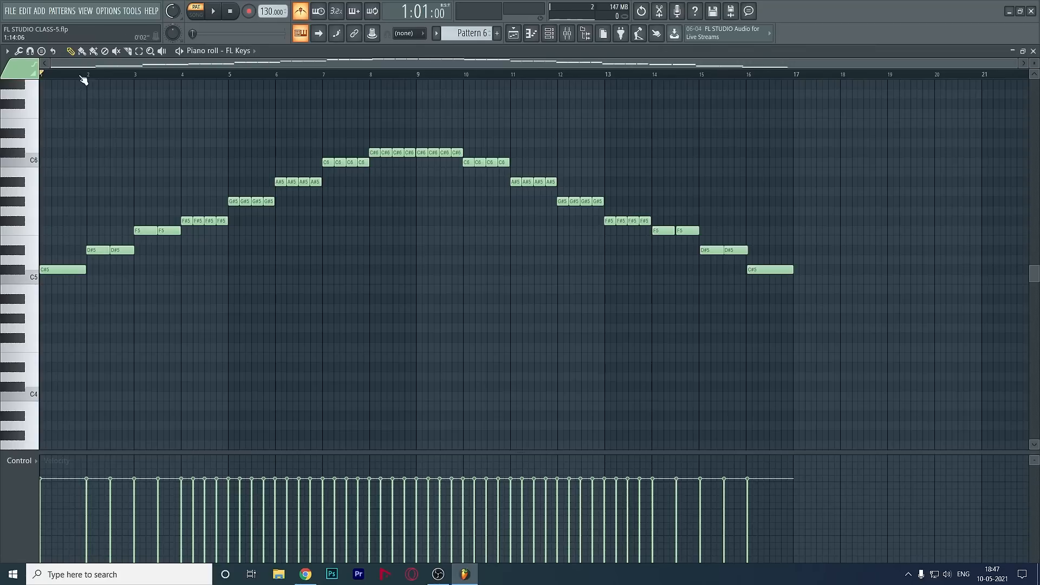
# - Audition the opening bars of the phrase from the start and look over the velocity levels of their notes
pyautogui.press('space')
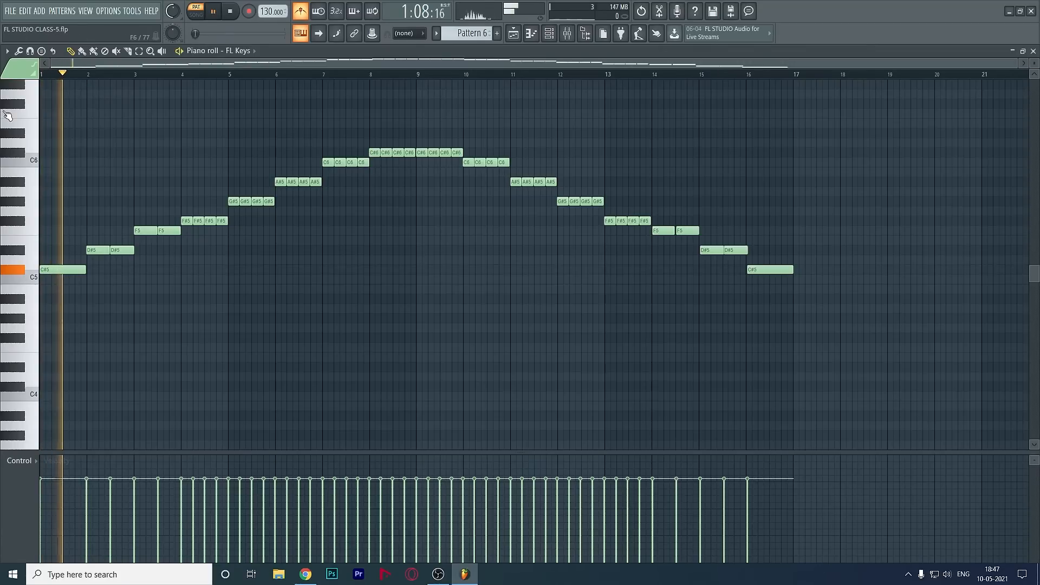
pyautogui.press('space')
pyautogui.scroll(3, 51, 74)
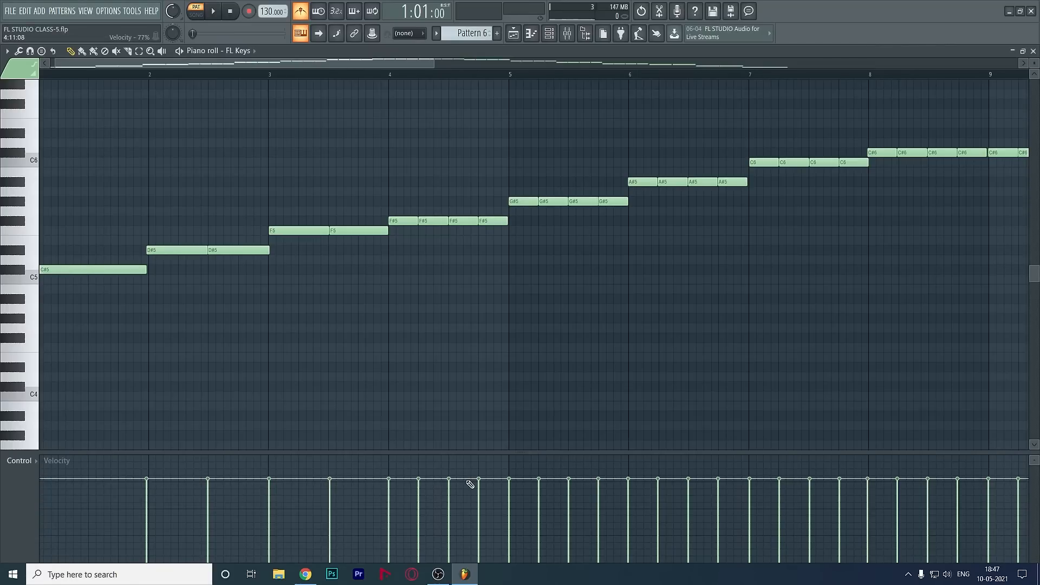
pyautogui.scroll(-4, 332, 76)
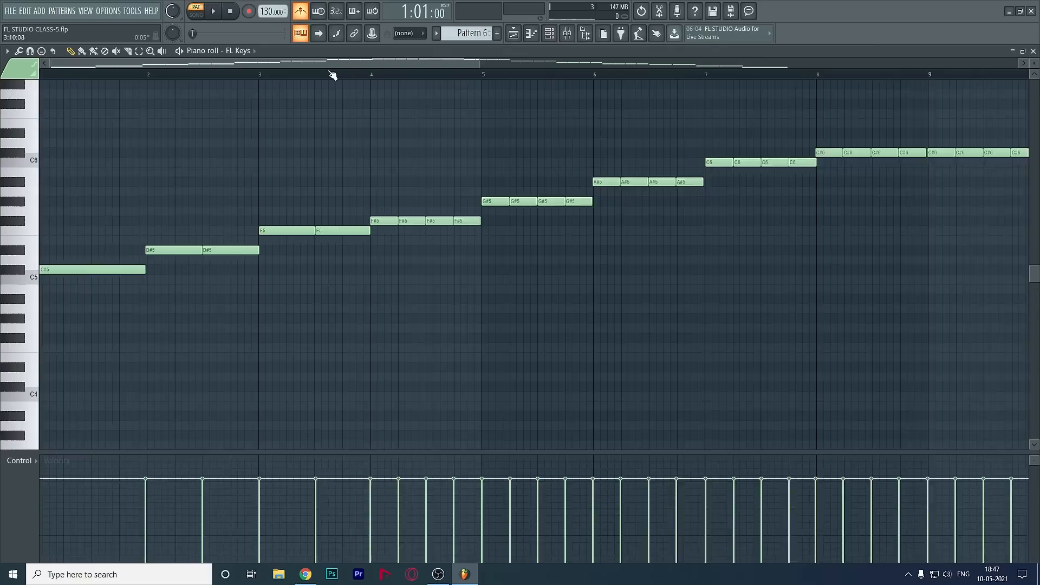
pyautogui.press('space')
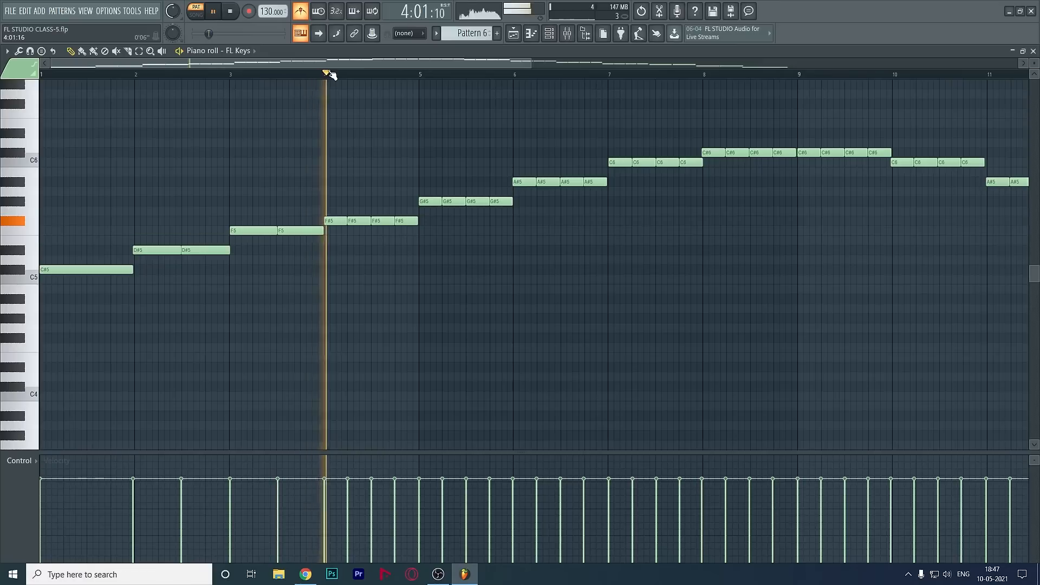
pyautogui.press('space')
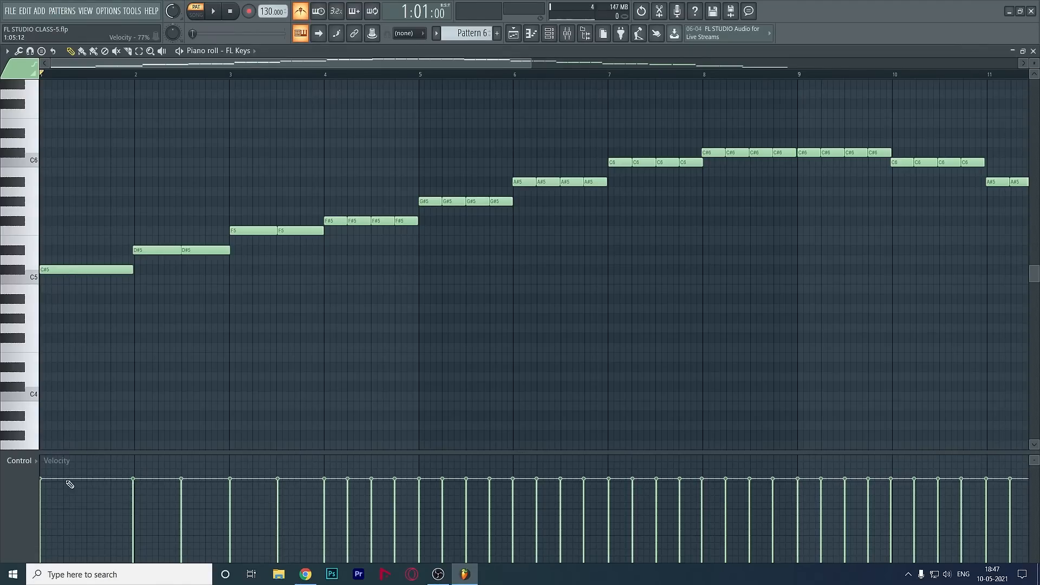
# - Raise the velocity of the first C#5 slightly and lower the two D#5 notes in bar 2 by different amounts
pyautogui.moveTo(44, 481)
pyautogui.mouseDown()
pyautogui.moveTo(44, 498)
pyautogui.moveTo(45, 478)
pyautogui.mouseUp()
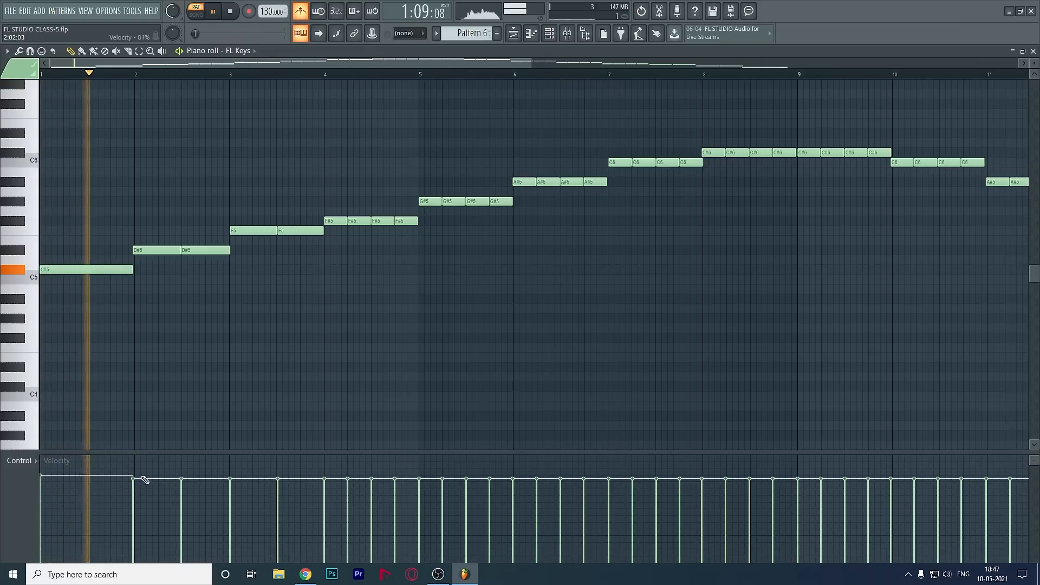
pyautogui.moveTo(139, 483); pyautogui.dragTo(138, 488)
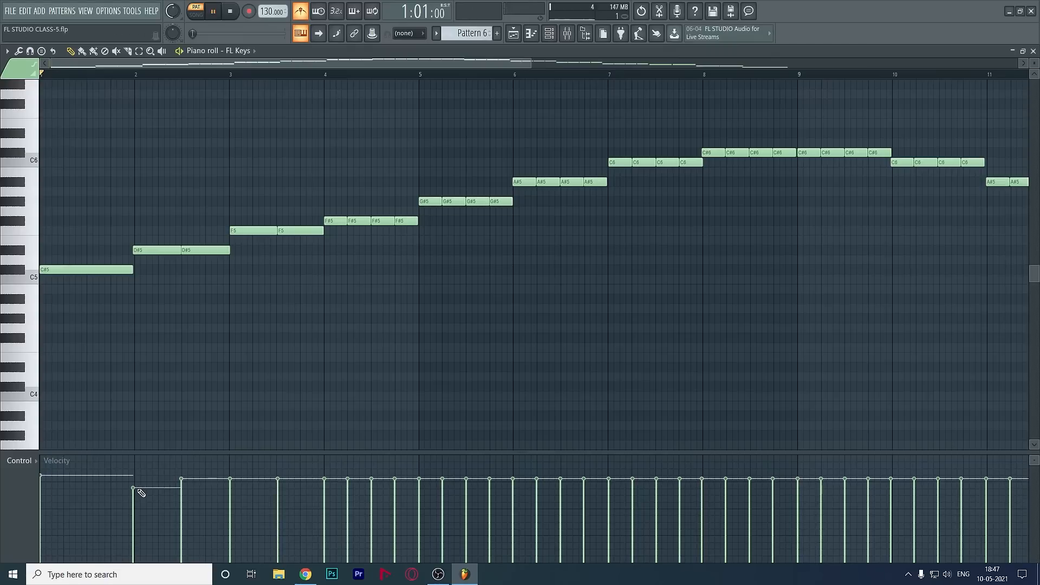
pyautogui.press('space')
pyautogui.click(181, 481)
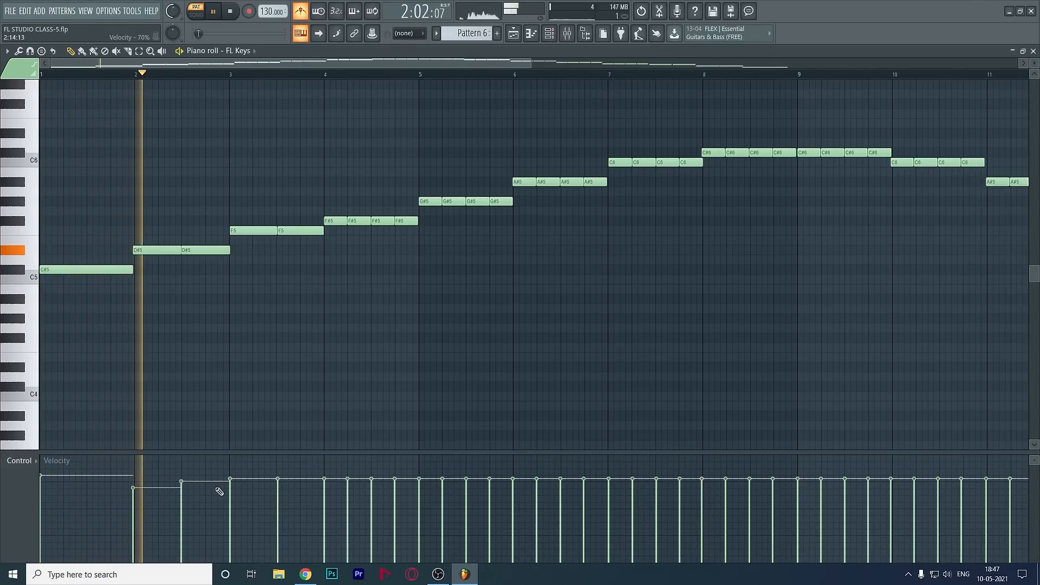
# - Vary the velocities of the second F5, the F#5 and G#5 runs, and the first A#5 in bar 6
pyautogui.moveTo(280, 479); pyautogui.dragTo(280, 486)
pyautogui.moveTo(350, 479); pyautogui.dragTo(396, 471)
pyautogui.click(396, 478)
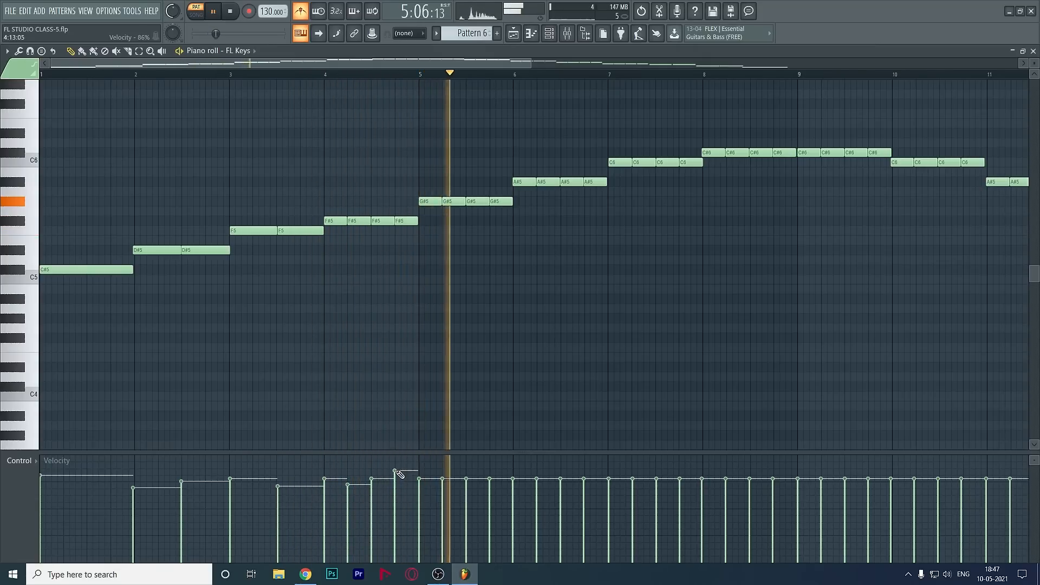
pyautogui.press('space')
pyautogui.moveTo(515, 484); pyautogui.dragTo(443, 487)
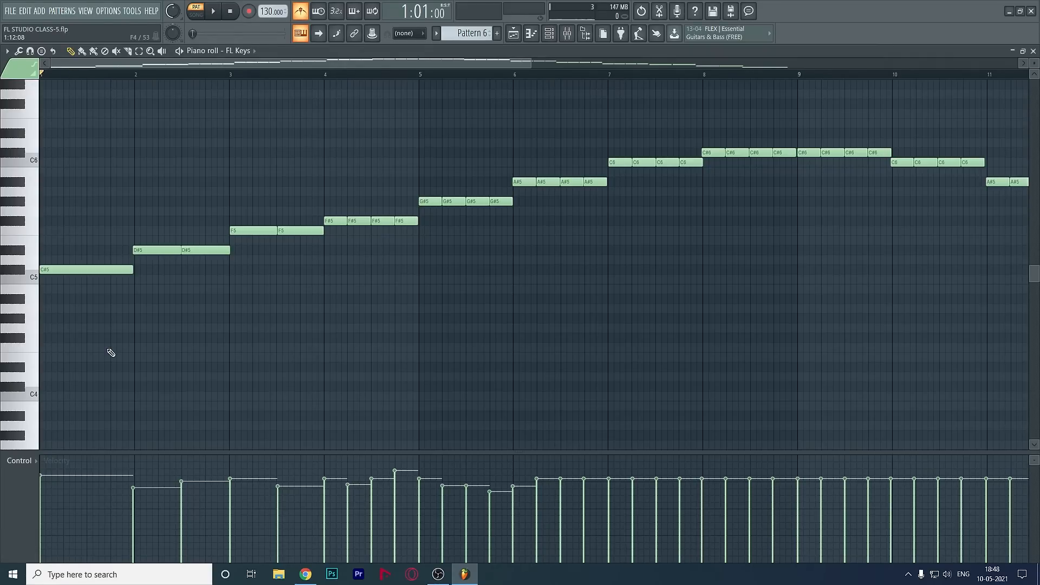
# - Audition the phrase with its varied velocities from the start into the descending section
pyautogui.press('space')
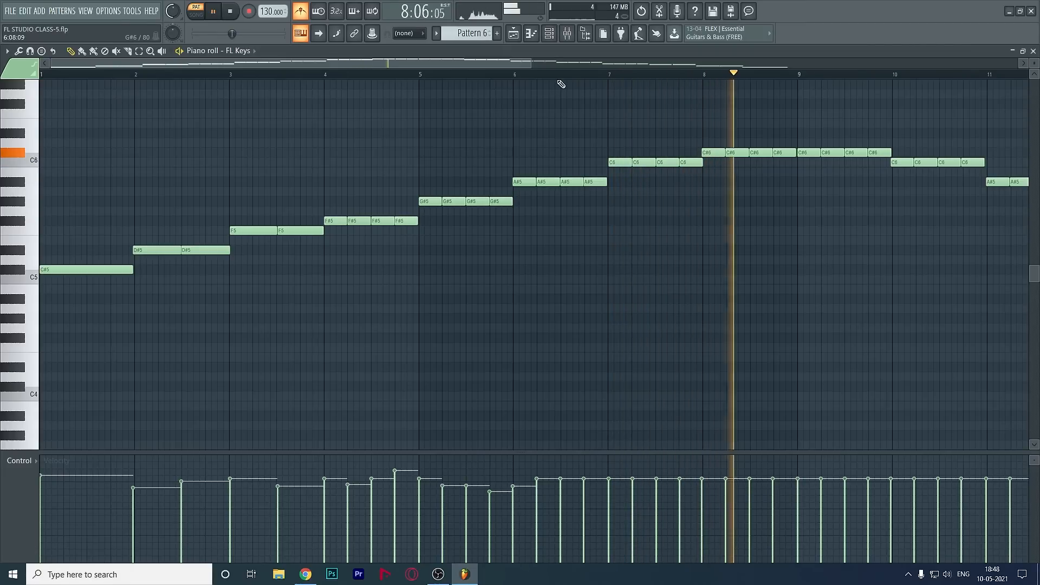
pyautogui.scroll(-3, 562, 84)
pyautogui.scroll(2, 561, 81)
pyautogui.scroll(-3, 561, 81)
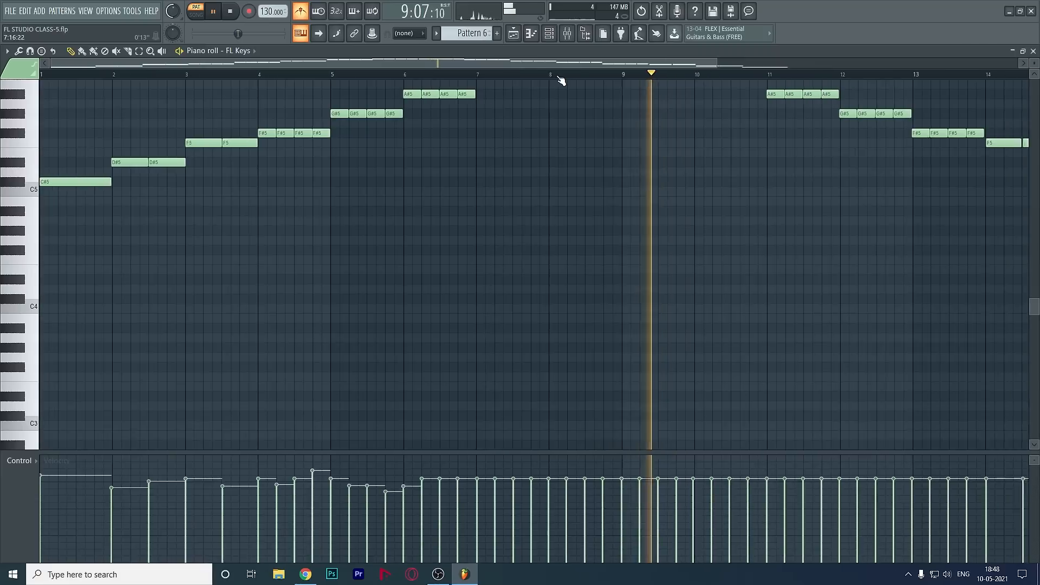
pyautogui.scroll(-2, 561, 81)
pyautogui.scroll(4, 805, 173)
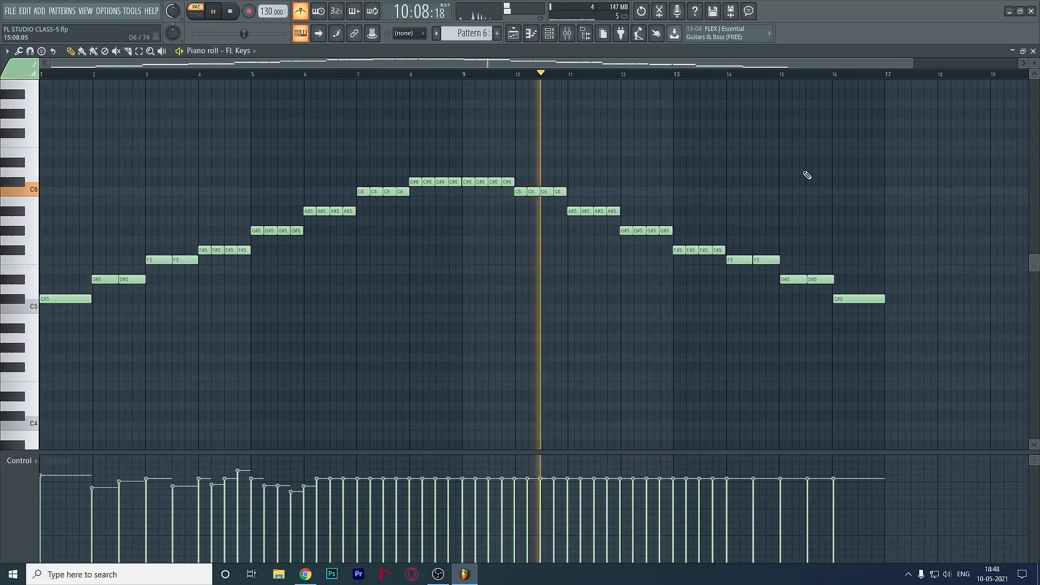
pyautogui.scroll(-1, 807, 175)
pyautogui.scroll(-1, 807, 175)
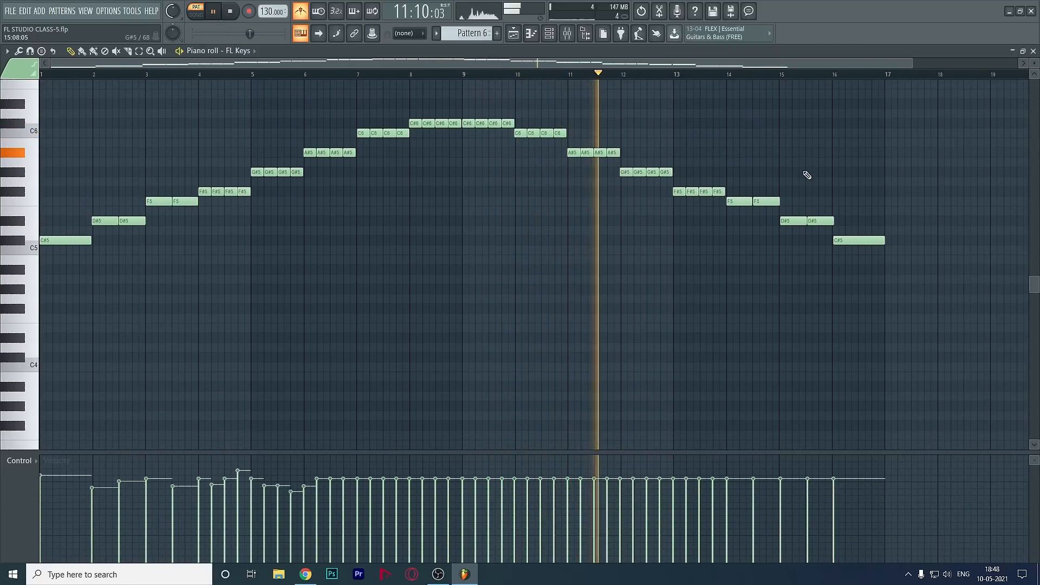
pyautogui.press('space')
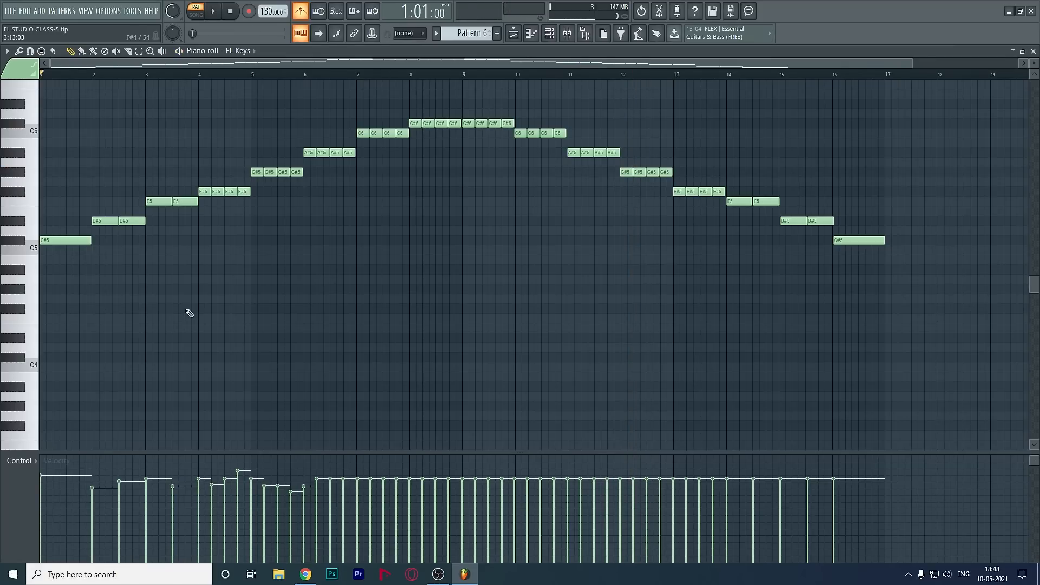
pyautogui.scroll(-5, 194, 323)
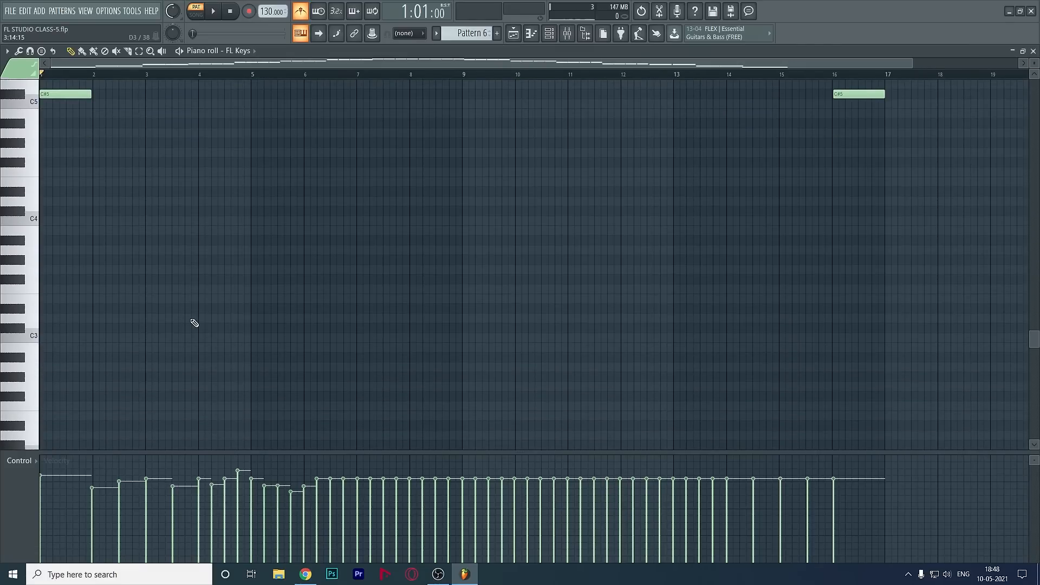
pyautogui.scroll(1, 194, 323)
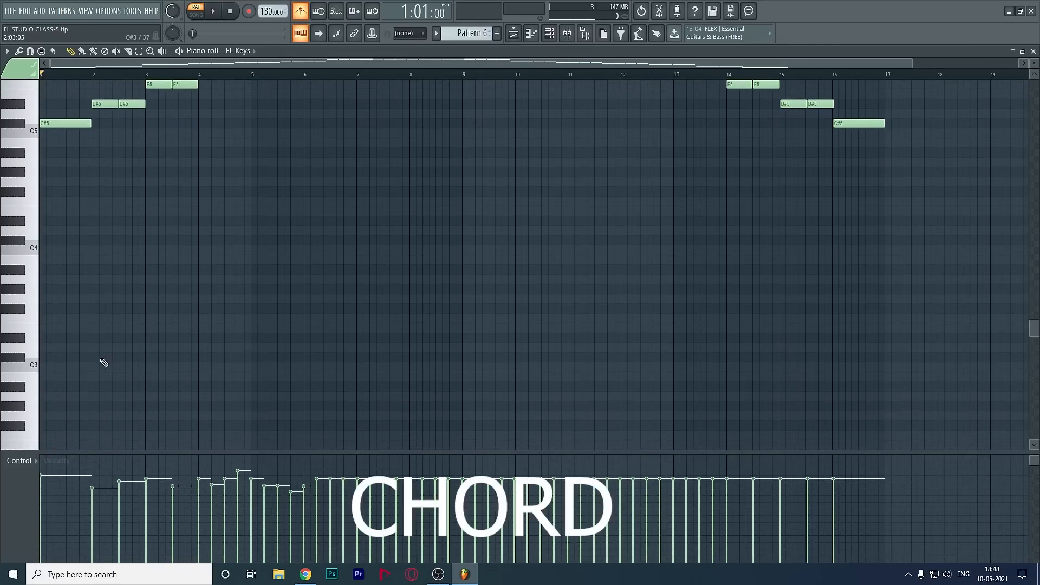
pyautogui.scroll(2, 104, 363)
pyautogui.scroll(3, 93, 325)
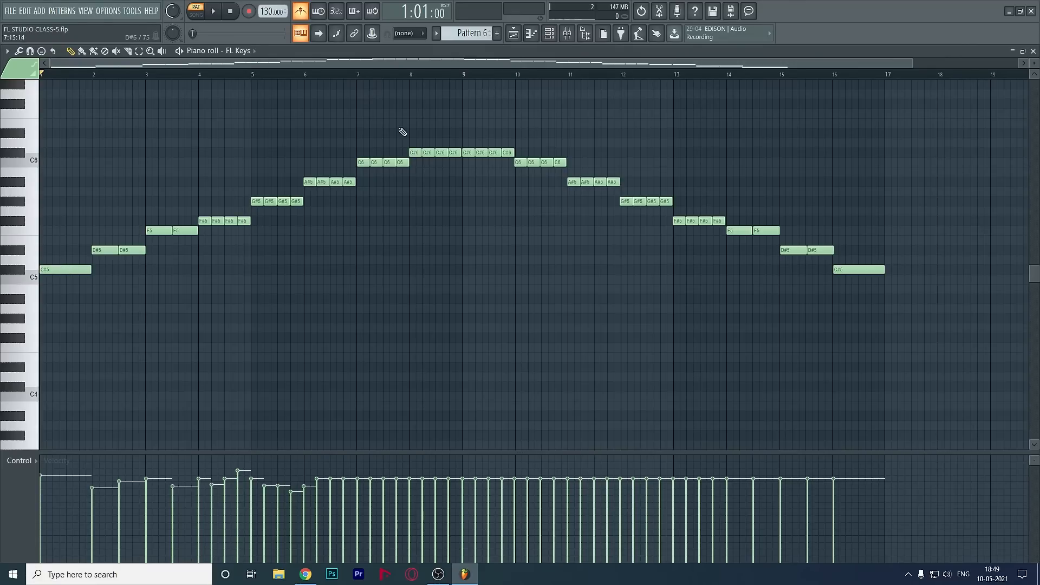
# - Audition the phrase around bars 8 and 3, and replay its opening from the start of the pattern
pyautogui.click(401, 74)
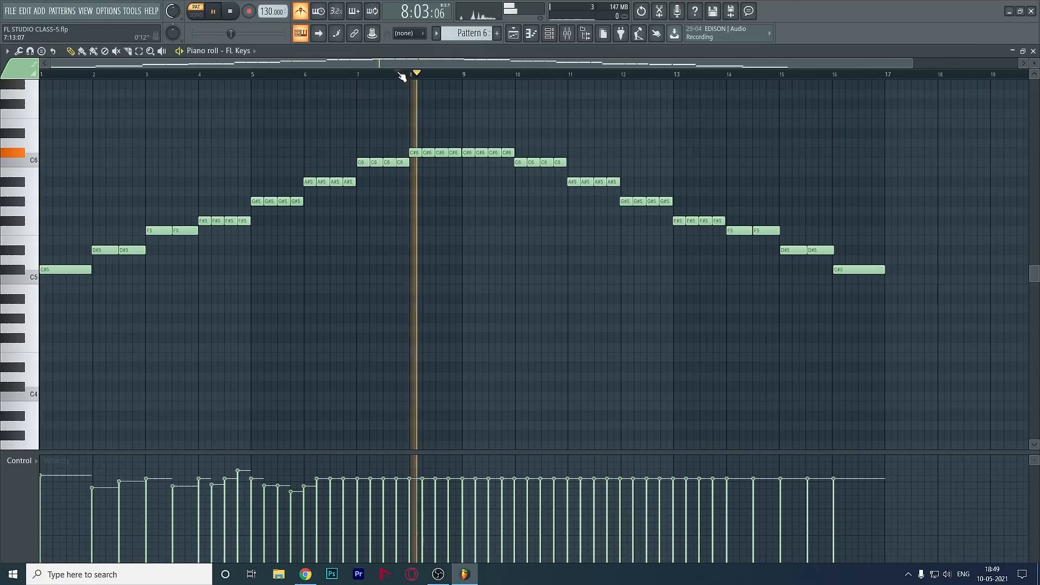
pyautogui.click(146, 75)
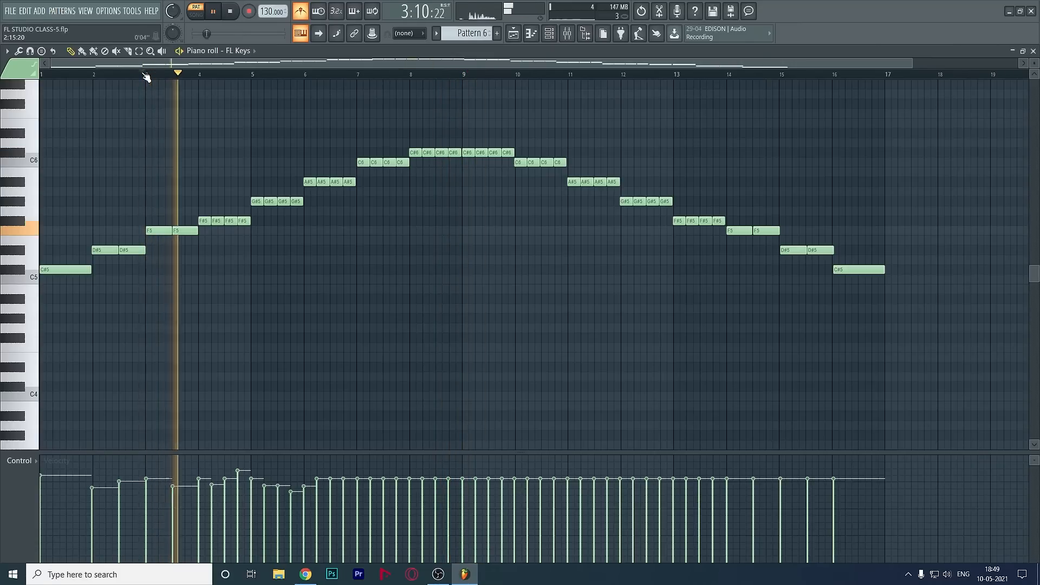
pyautogui.press('space')
pyautogui.moveTo(95, 73); pyautogui.dragTo(12, 88)
pyautogui.press('space')
pyautogui.press('space')
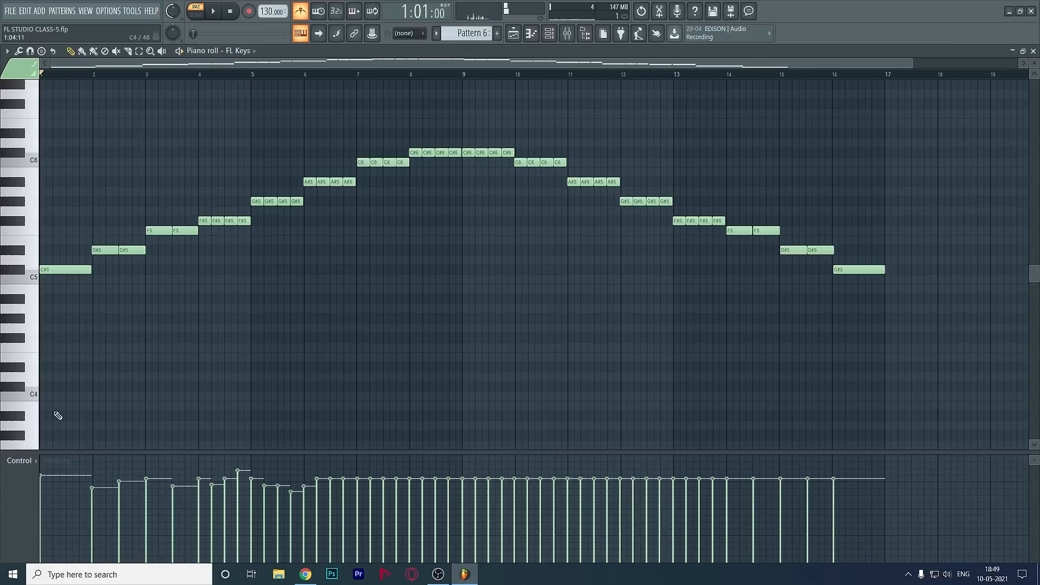
# - Add a chord of full-bar C#3, F3 and G#3 notes under the first C#5 in bar 1 and audition it
pyautogui.scroll(-4, 65, 401)
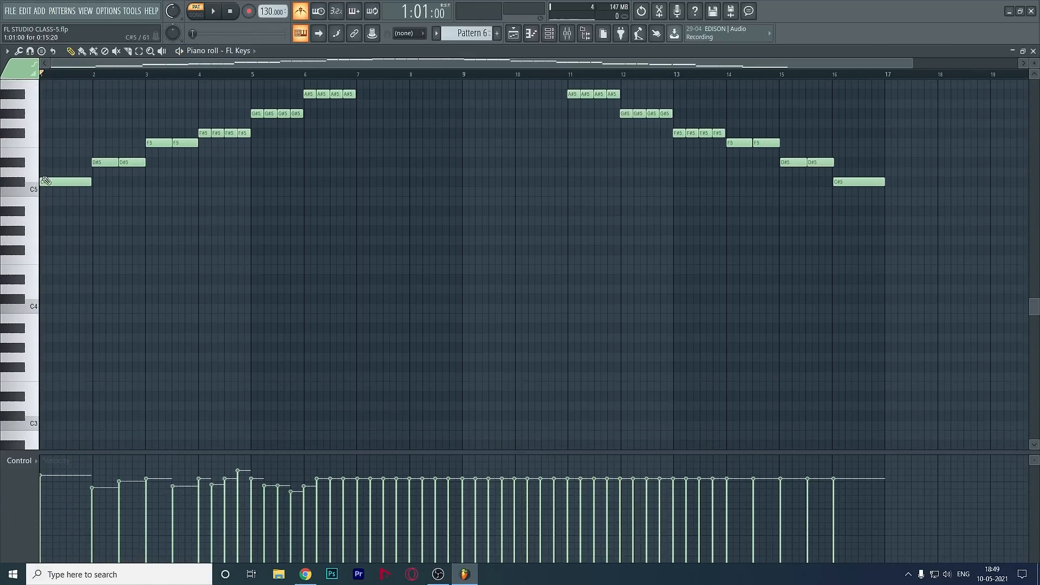
pyautogui.click(45, 416)
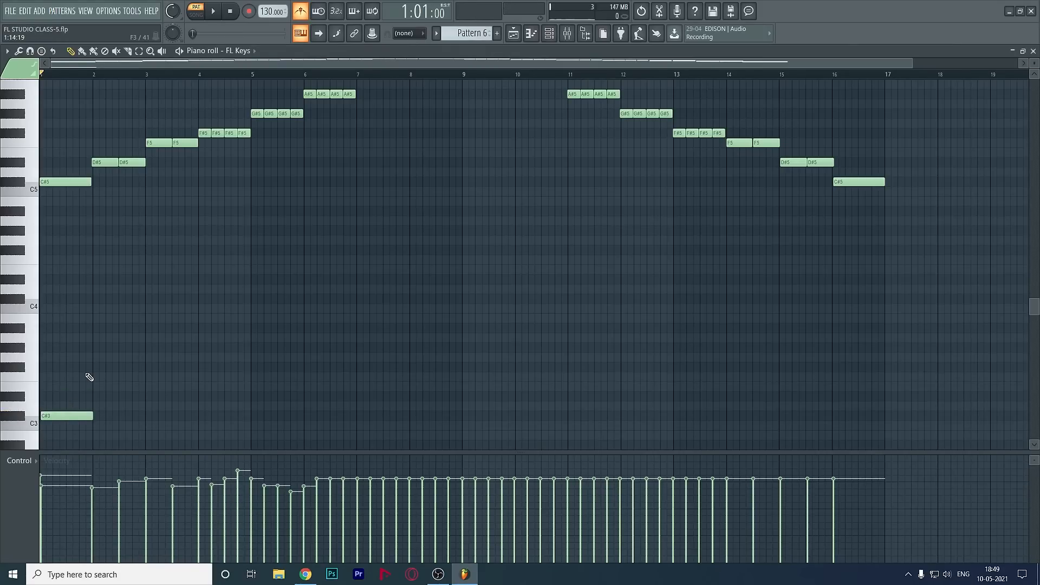
pyautogui.click(43, 378)
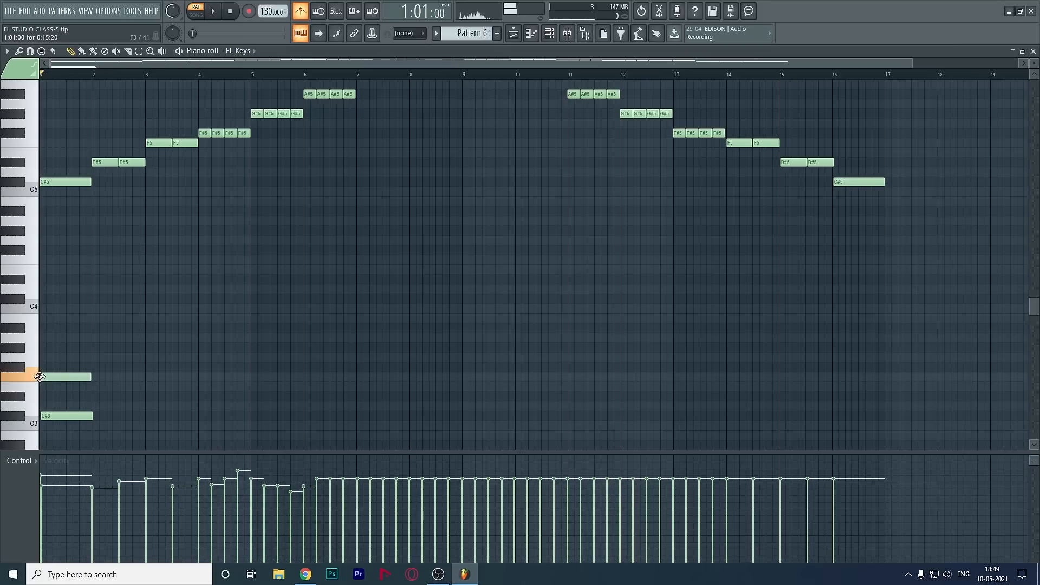
pyautogui.click(46, 350)
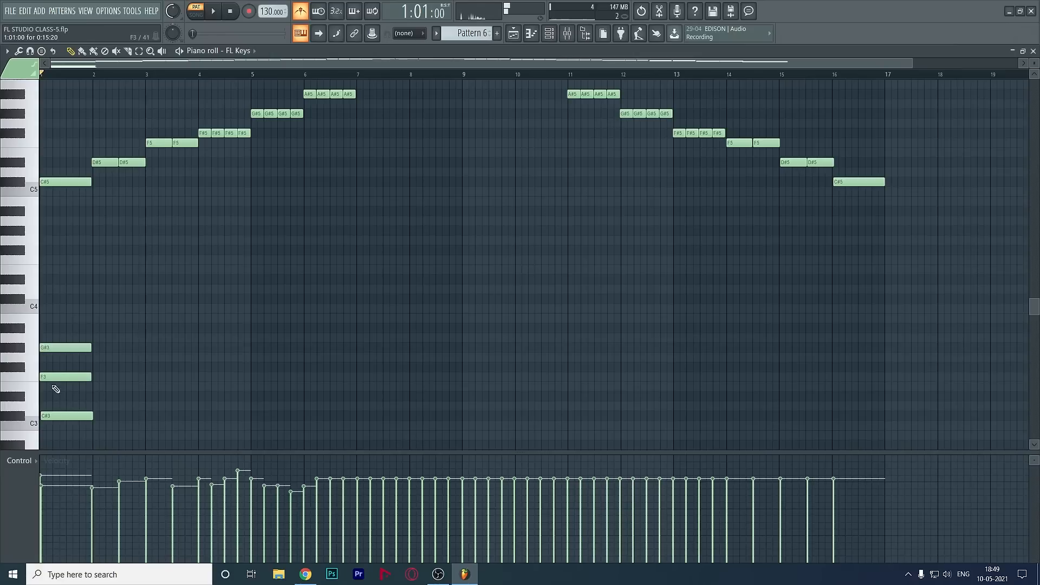
pyautogui.press('space')
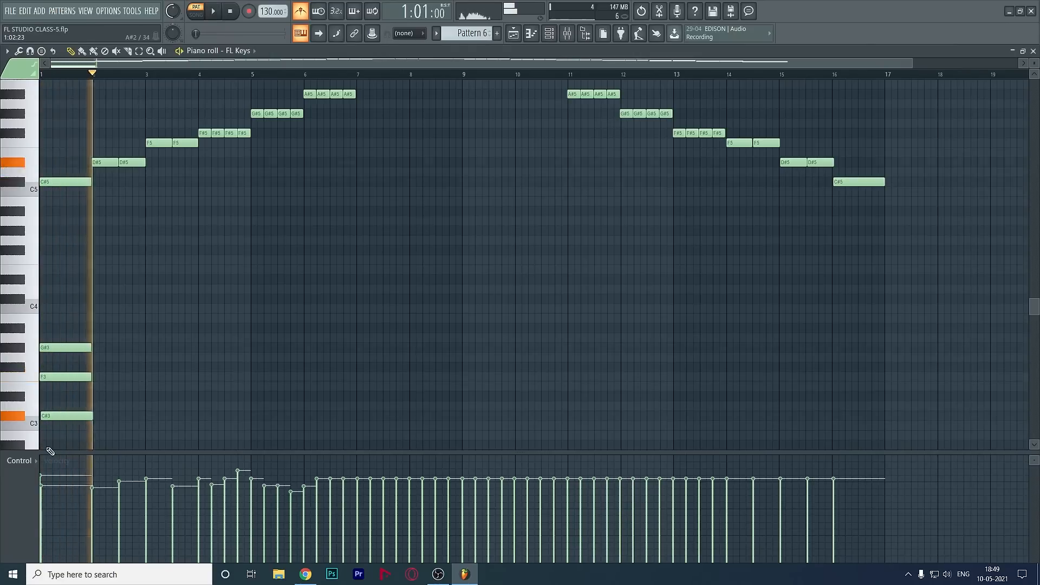
pyautogui.press('space')
pyautogui.press('space')
# - Align the C#3 with the start of bar 1, try lowering the velocity of the bar's notes, and audition the balance
pyautogui.moveTo(57, 416); pyautogui.dragTo(56, 416)
pyautogui.click(42, 476)
pyautogui.moveTo(41, 477); pyautogui.dragTo(39, 522)
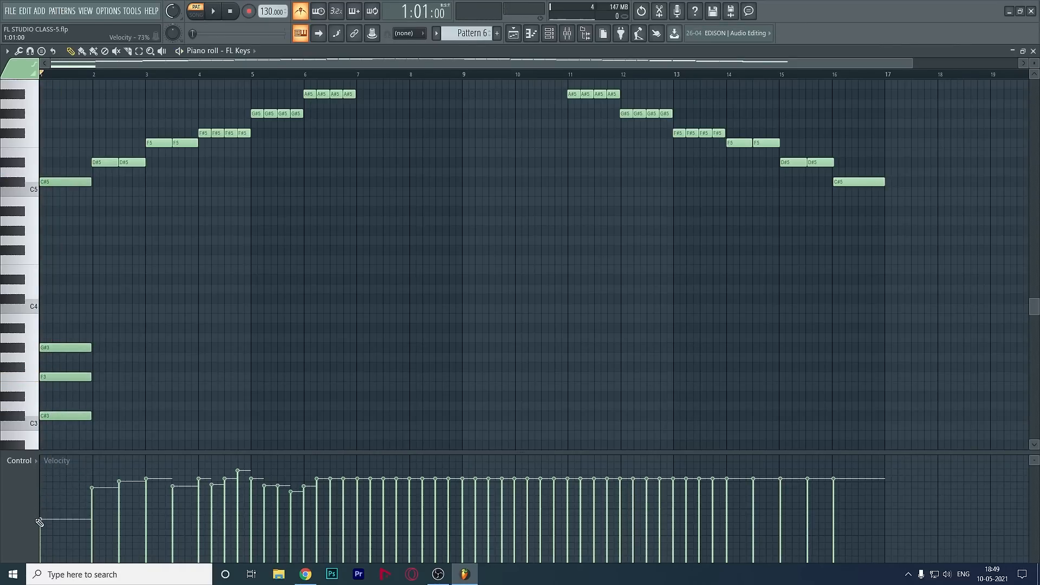
pyautogui.press('space')
pyautogui.press('space')
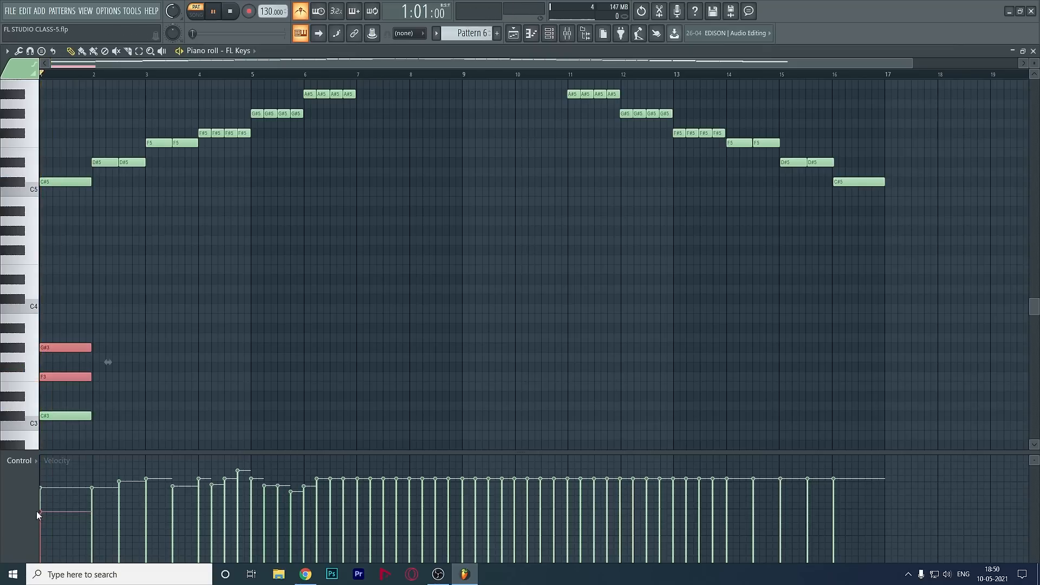
# - Lower the velocity of the selected F3 and G#3 chord notes further and audition bar 1
pyautogui.press('space')
pyautogui.press('space')
pyautogui.moveTo(48, 514); pyautogui.dragTo(47, 524)
pyautogui.press('space')
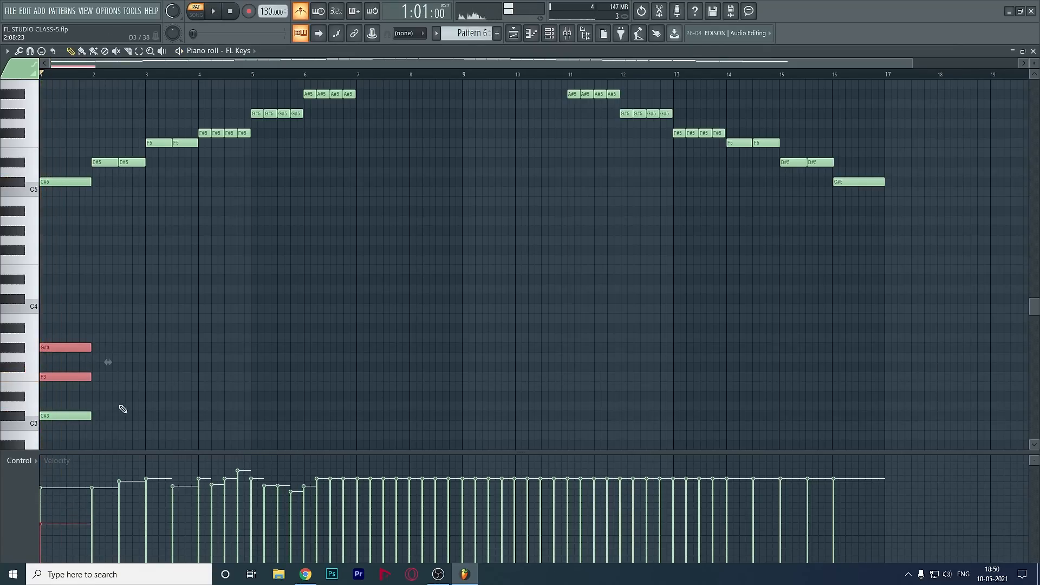
# - Select all three chord notes in bar 1, set their shared velocity below the melody's, and audition the result
pyautogui.moveTo(166, 304); pyautogui.dragTo(47, 442)
pyautogui.moveTo(43, 492)
pyautogui.mouseDown()
pyautogui.moveTo(34, 527)
pyautogui.moveTo(45, 514)
pyautogui.mouseUp()
pyautogui.press('space')
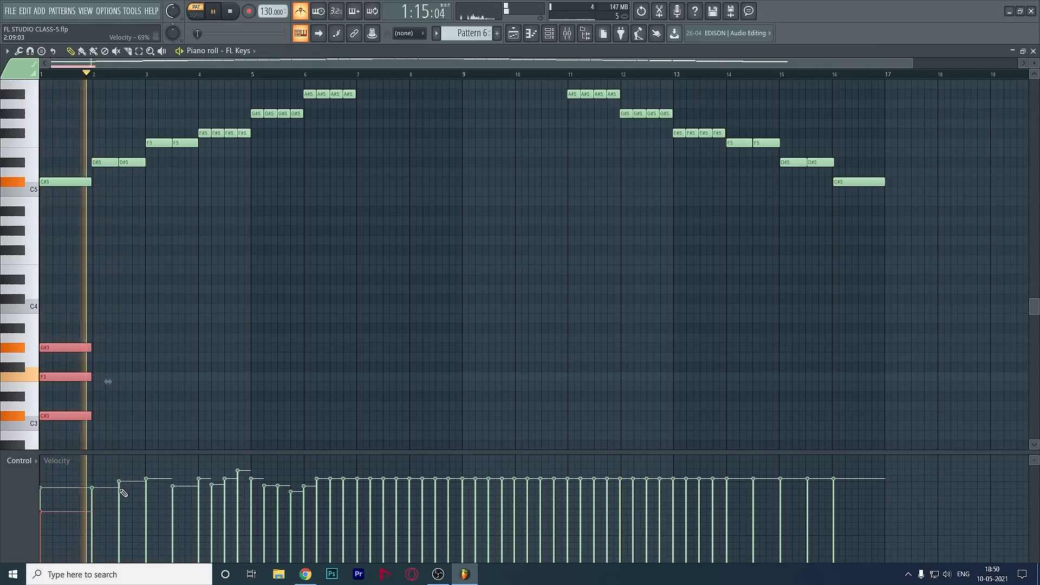
pyautogui.press('space')
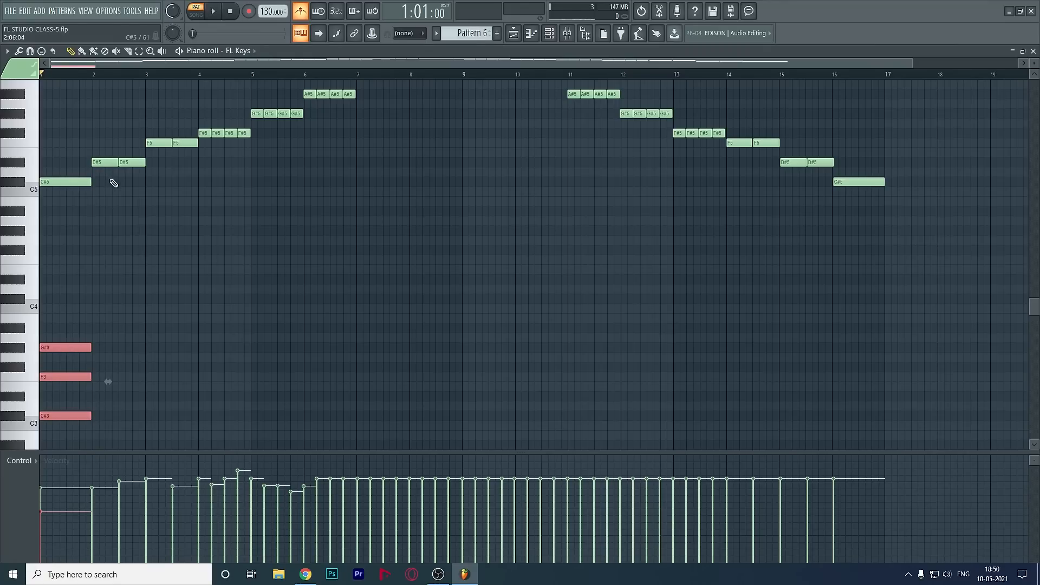
# - Add a second chord of full-bar D#3, C3 and G#2 notes in bar 2
pyautogui.scroll(-4, 117, 342)
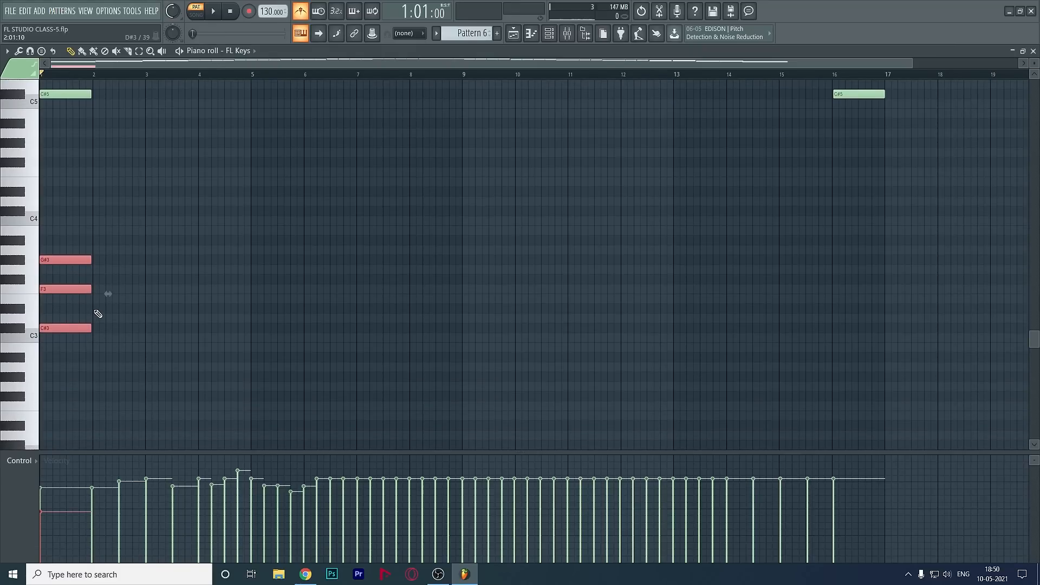
pyautogui.click(95, 309)
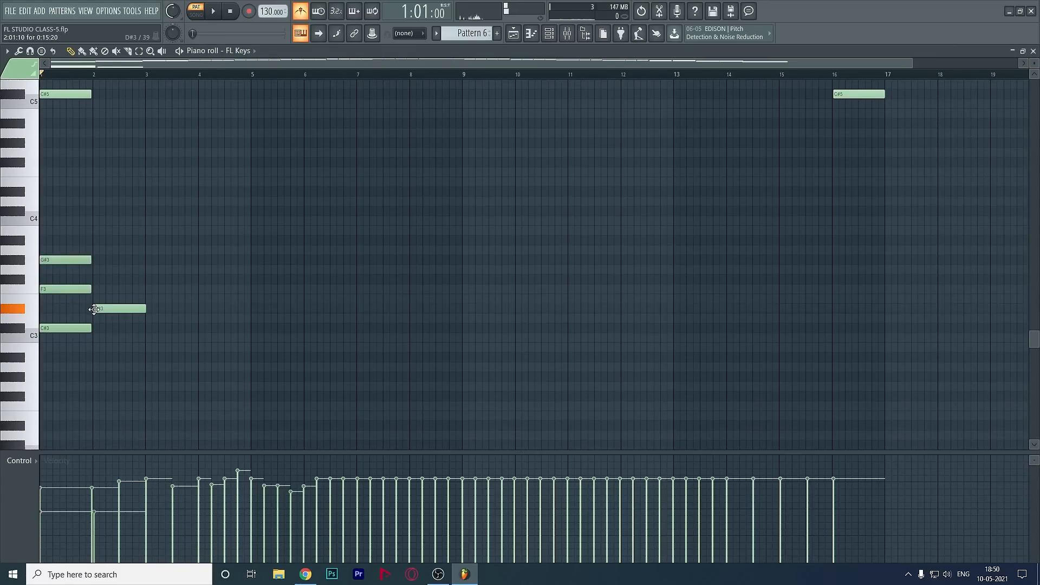
pyautogui.click(98, 341)
pyautogui.moveTo(118, 337); pyautogui.dragTo(115, 337)
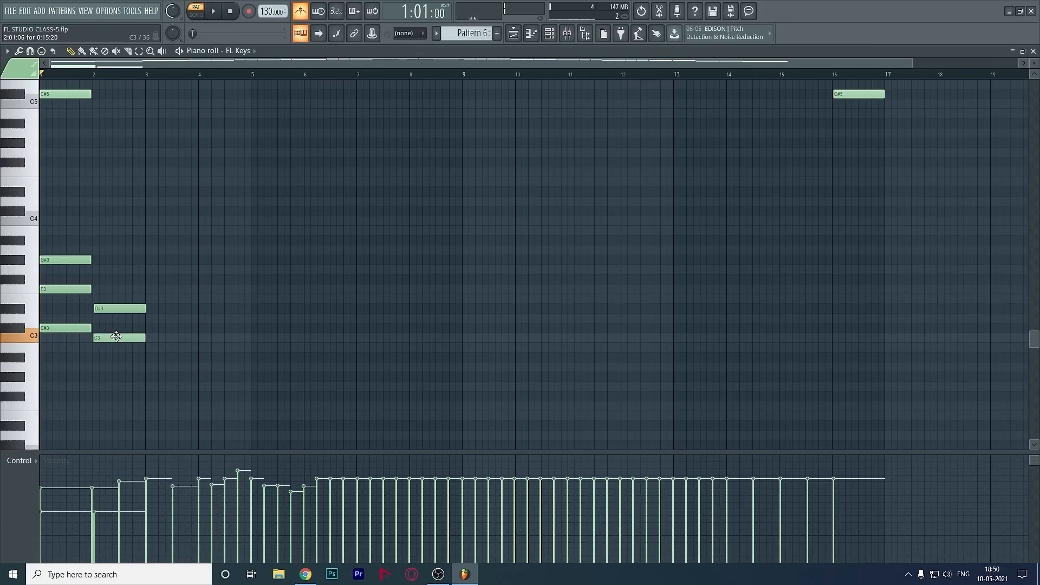
pyautogui.click(93, 378)
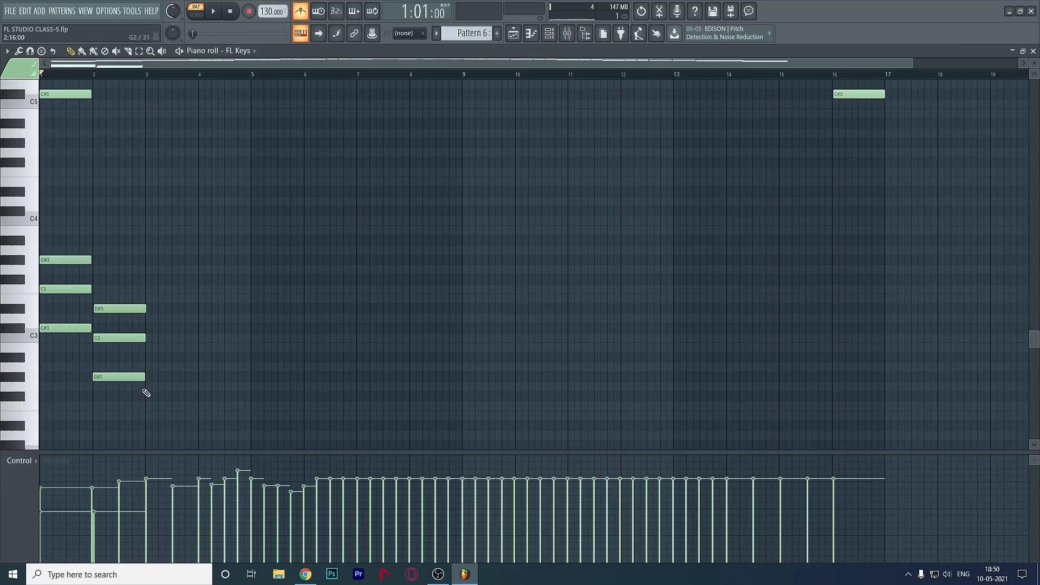
# - Audition the first two chords, copy bar 1's C#3, F3 and G#3 chord into bar 3, and play the result
pyautogui.press('space')
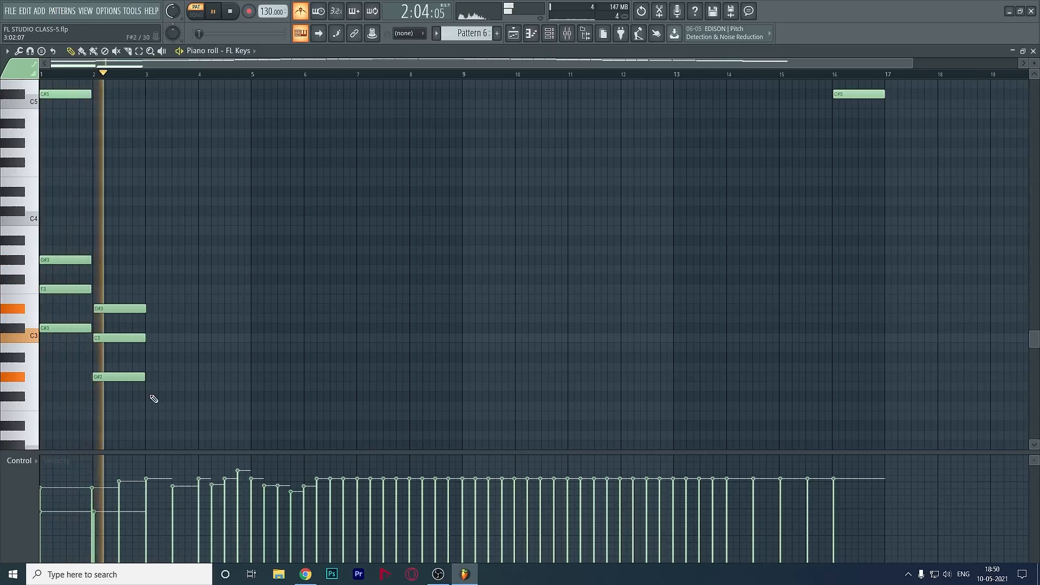
pyautogui.press('space')
pyautogui.scroll(1, 181, 335)
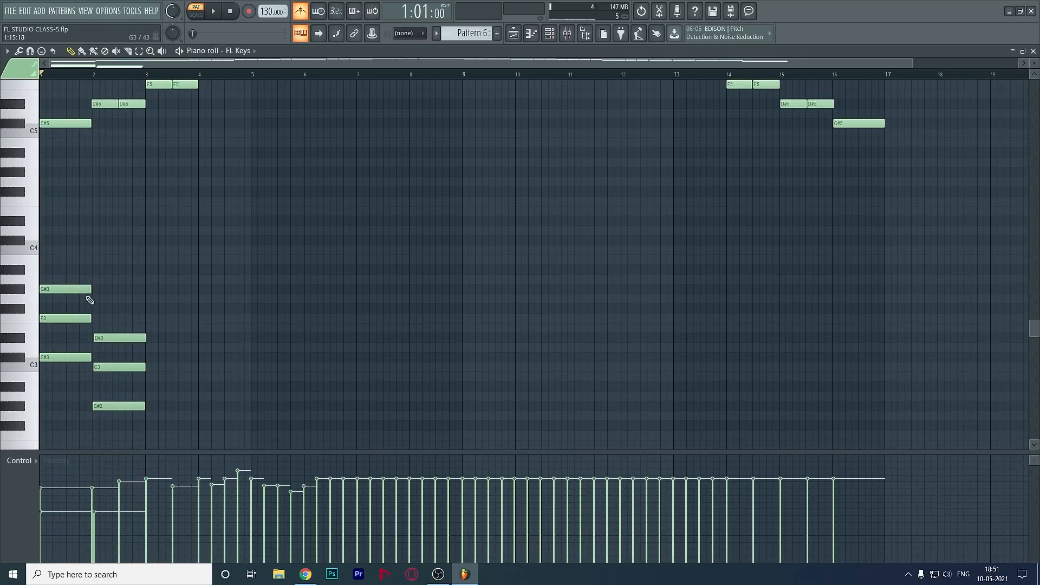
pyautogui.moveTo(56, 265); pyautogui.dragTo(164, 358)
pyautogui.press('space')
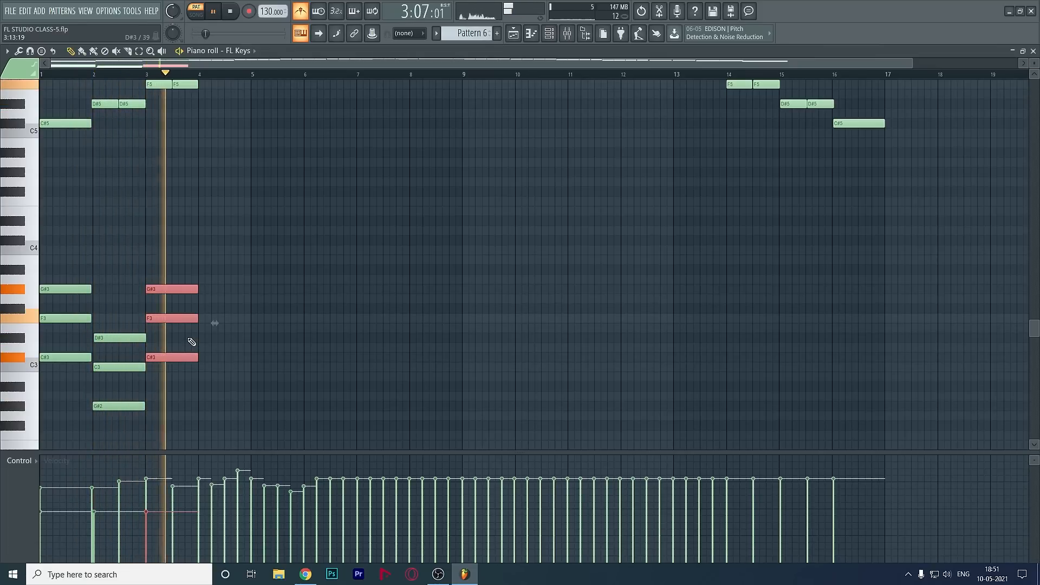
pyautogui.scroll(2, 208, 351)
pyautogui.press('space')
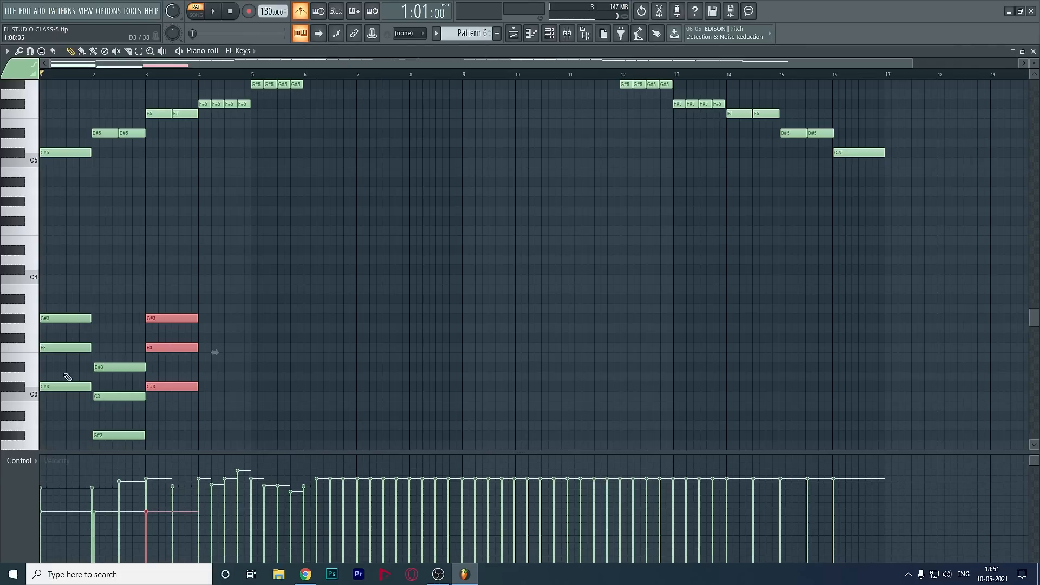
# - Add a full-bar chord of C#3, F#3 and A#3 notes in bar 4 and audition it with the melody
pyautogui.click(206, 389)
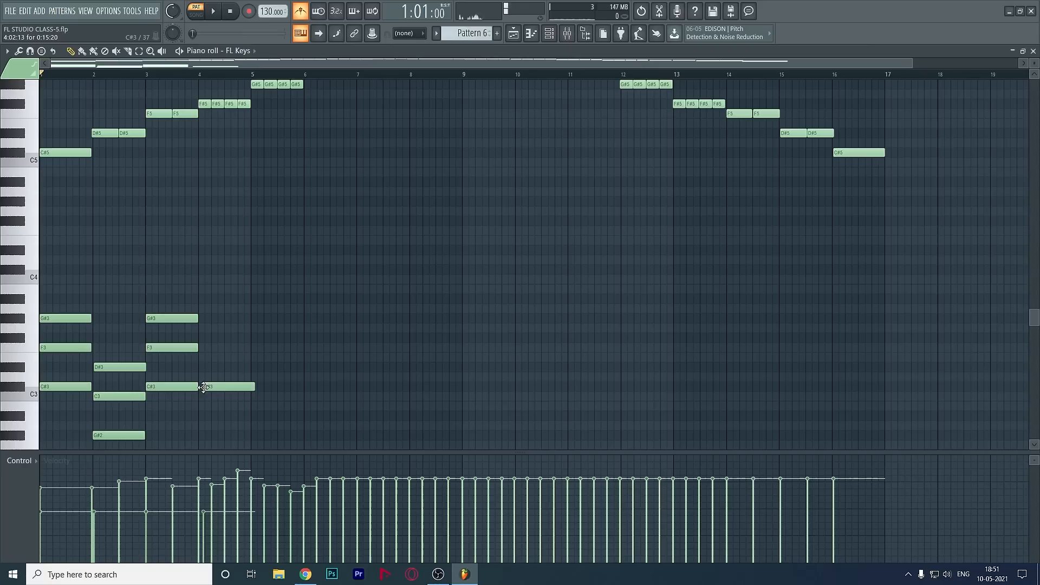
pyautogui.moveTo(222, 391); pyautogui.dragTo(216, 388)
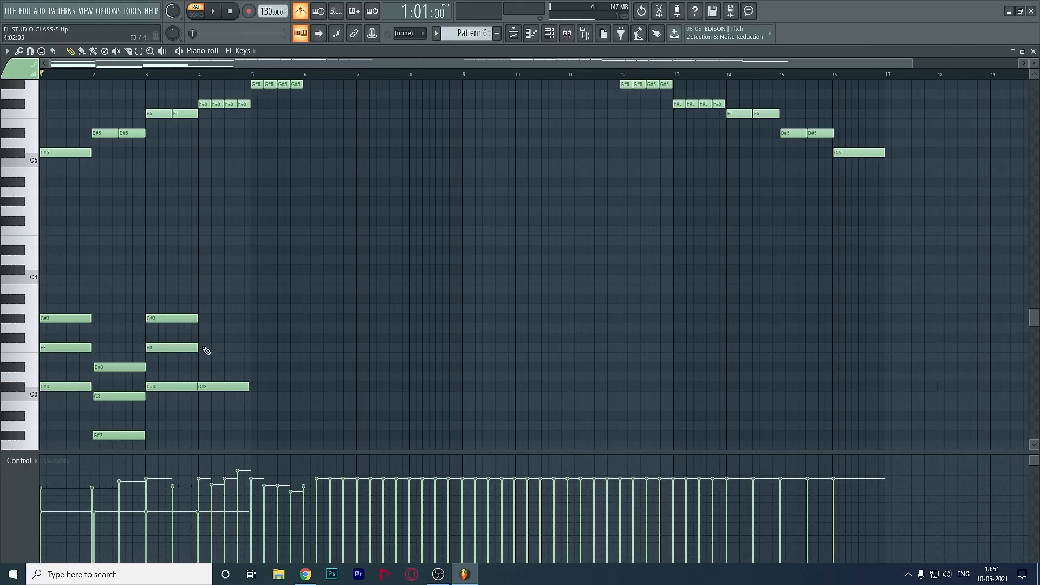
pyautogui.click(204, 340)
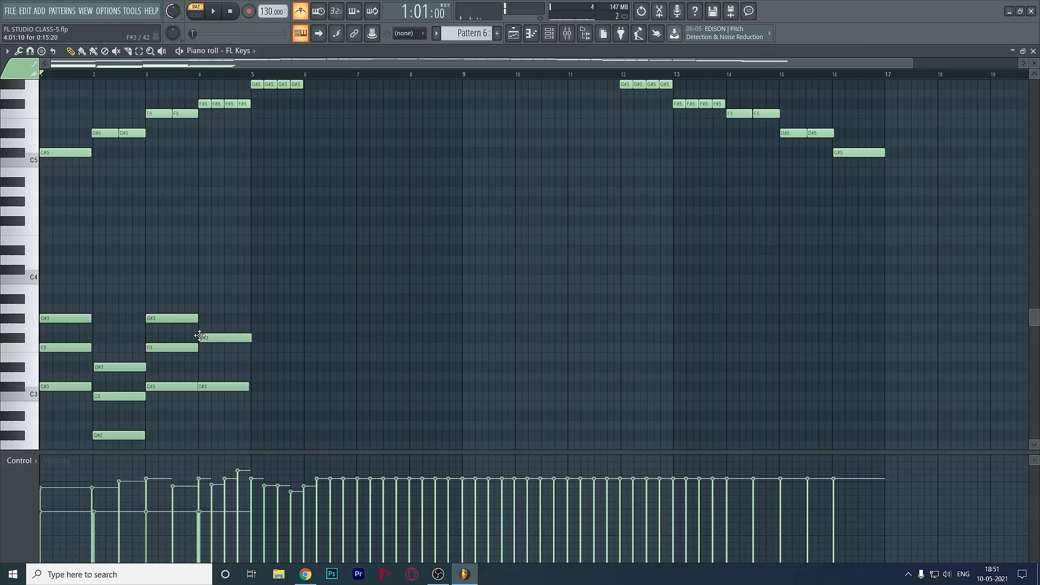
pyautogui.click(198, 297)
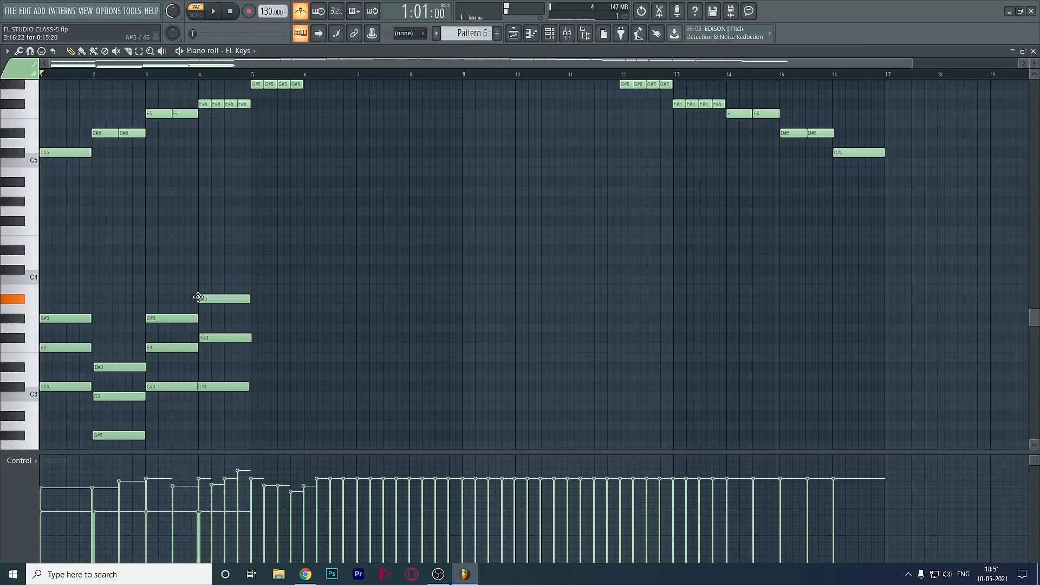
pyautogui.press('space')
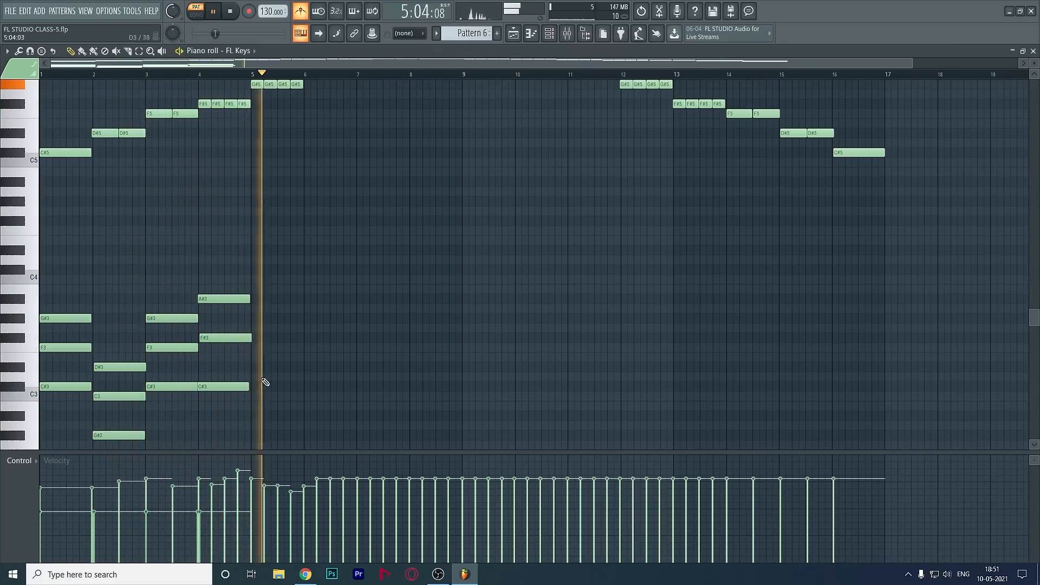
pyautogui.press('space')
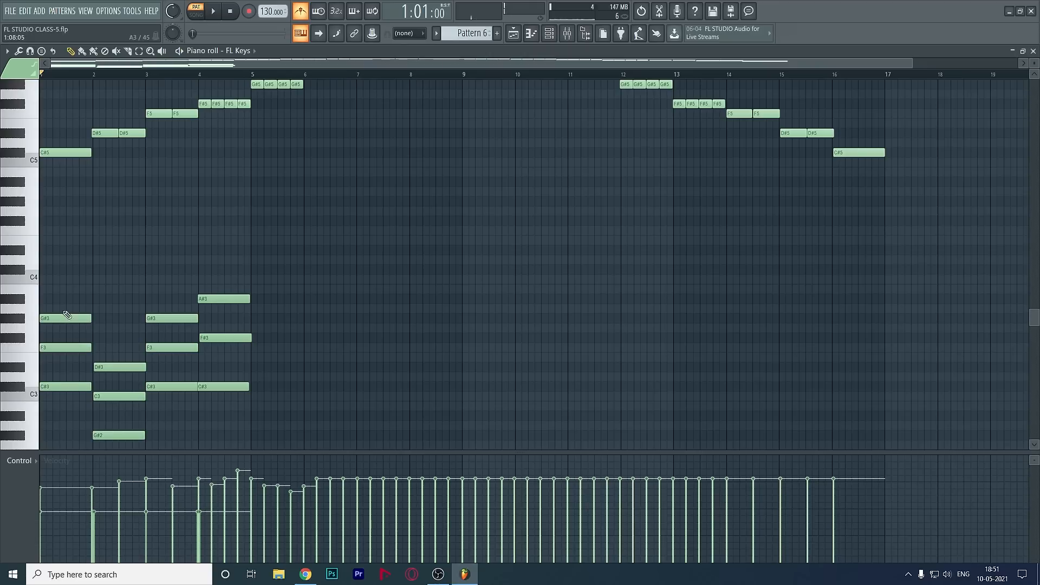
# - Copy bar 1's chord into bar 5 and audition it from the end of bar 4
pyautogui.moveTo(60, 287); pyautogui.dragTo(260, 386)
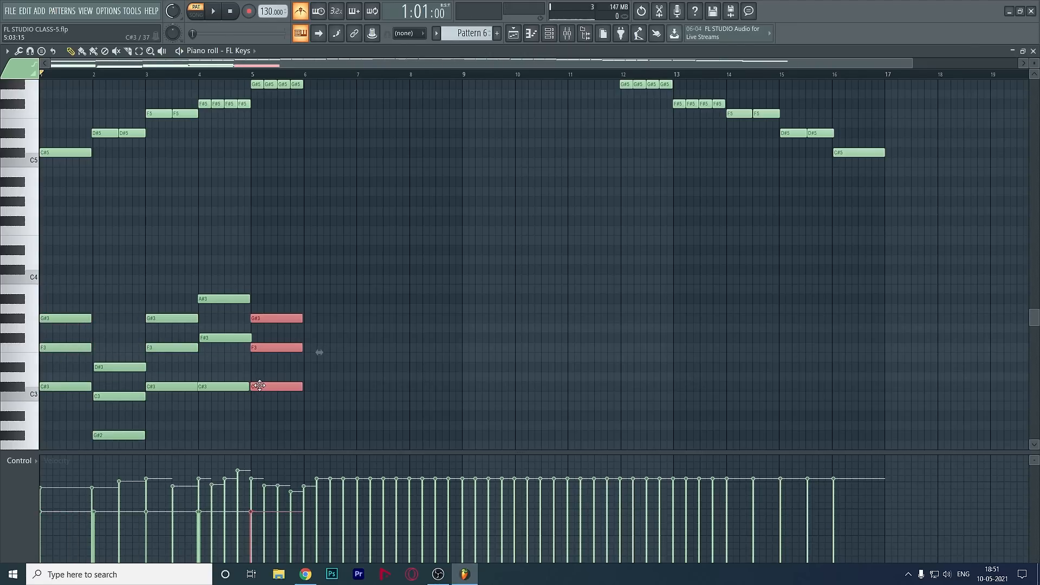
pyautogui.click(235, 75)
pyautogui.press('space')
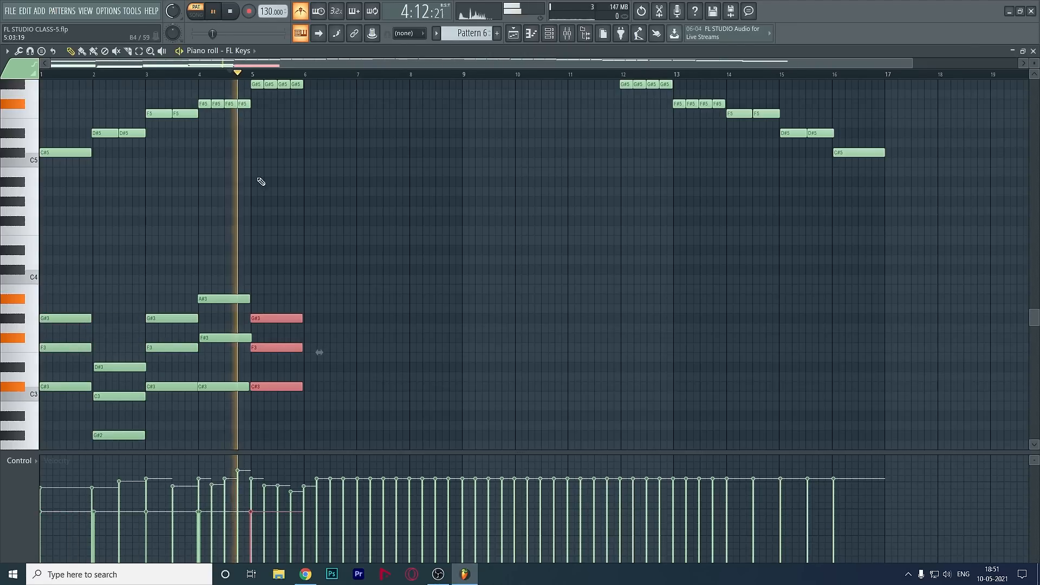
pyautogui.press('space')
# - Copy bar 4's C#3, F#3 and A#3 chord into bar 6 and audition it against the melody
pyautogui.moveTo(218, 266); pyautogui.dragTo(220, 382)
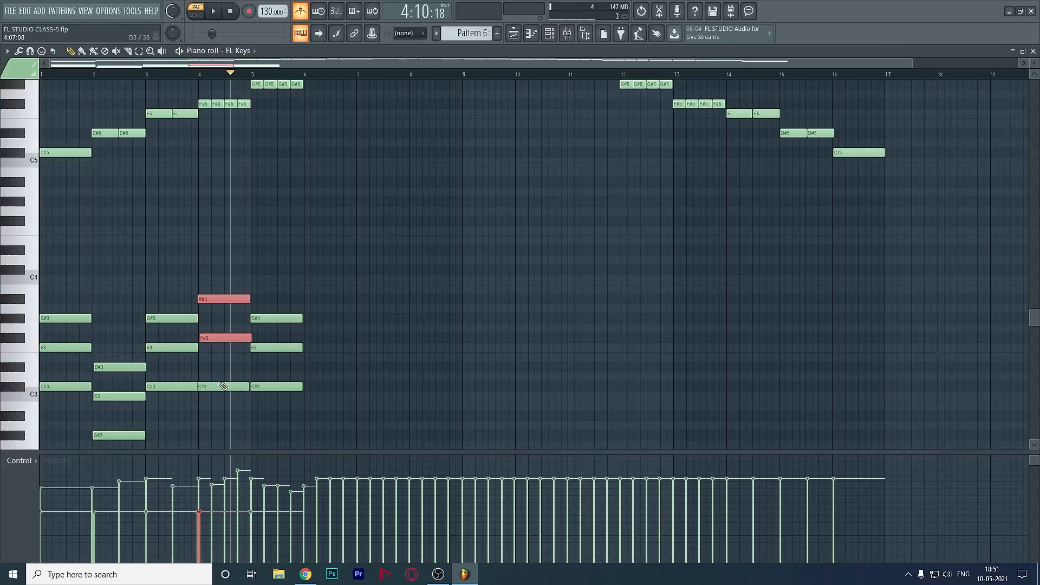
pyautogui.moveTo(221, 419); pyautogui.dragTo(287, 302)
pyautogui.moveTo(209, 436); pyautogui.dragTo(338, 299)
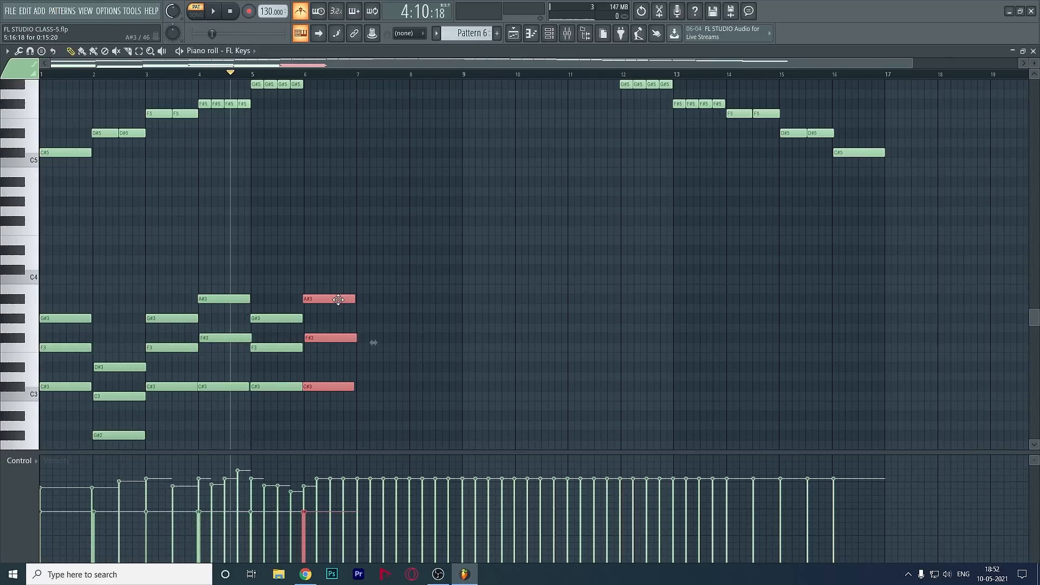
pyautogui.press('space')
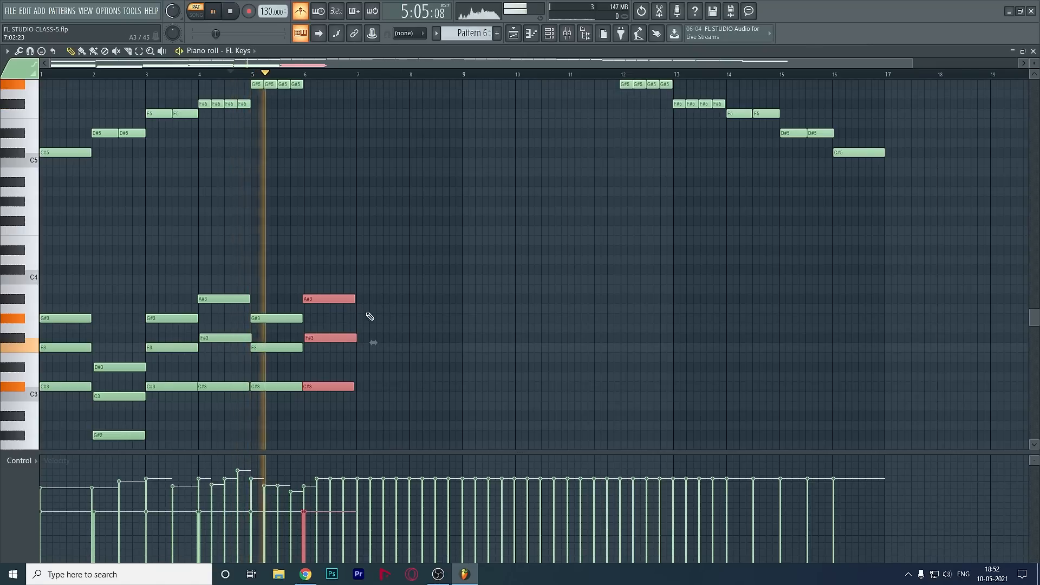
pyautogui.scroll(1, 379, 313)
pyautogui.scroll(3, 378, 308)
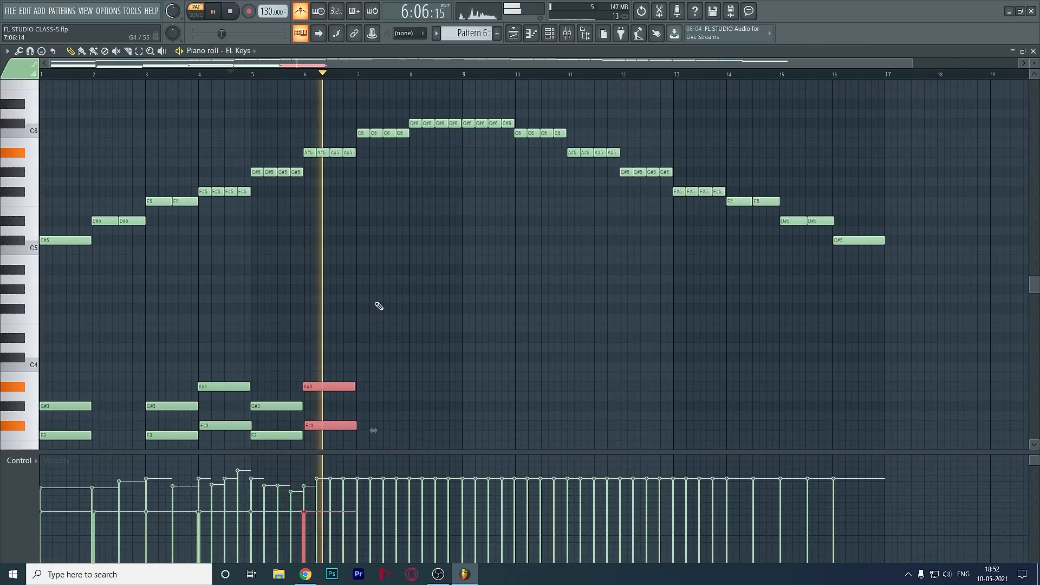
pyautogui.scroll(-1, 377, 304)
pyautogui.scroll(1, 377, 302)
pyautogui.scroll(-2, 375, 298)
pyautogui.press('space')
# - Copy bar 2's G#2, C3 and D#3 chord into bar 7 and audition the transition from bar 6
pyautogui.scroll(-2, 183, 312)
pyautogui.moveTo(120, 323); pyautogui.dragTo(249, 404)
pyautogui.moveTo(111, 421); pyautogui.dragTo(130, 336)
pyautogui.moveTo(115, 409); pyautogui.dragTo(379, 401)
pyautogui.click(319, 76)
pyautogui.press('space')
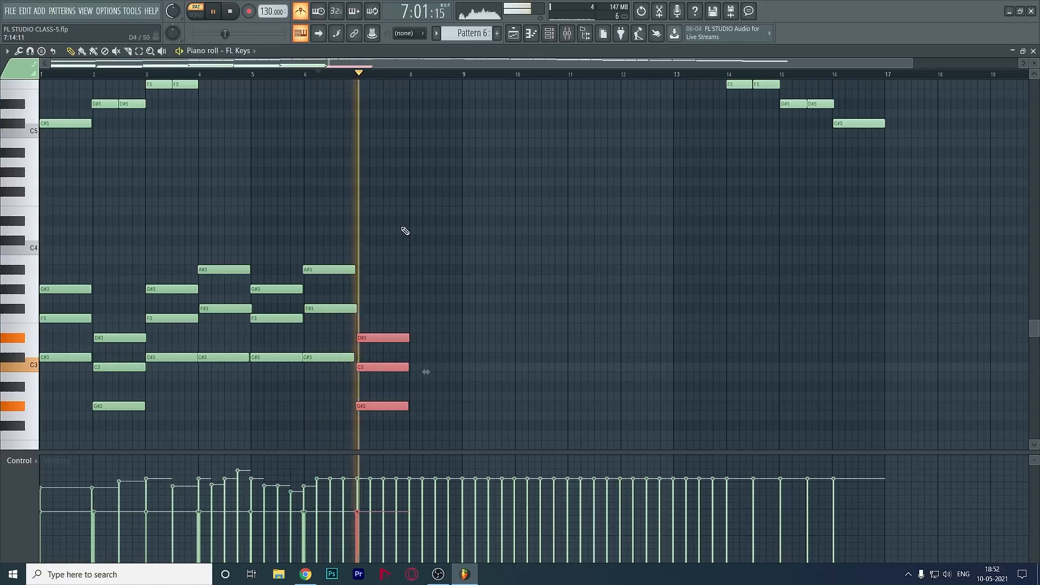
pyautogui.scroll(5, 406, 232)
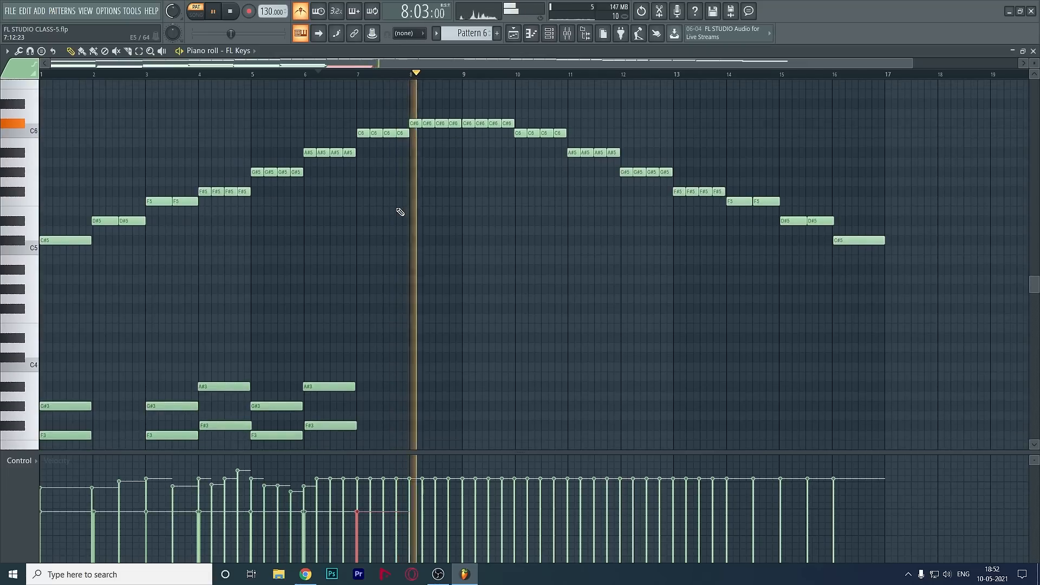
pyautogui.scroll(-4, 399, 214)
pyautogui.press('space')
# - Copy bar 1's chord into bar 8 and audition the passage from bar 6
pyautogui.moveTo(71, 283); pyautogui.dragTo(430, 399)
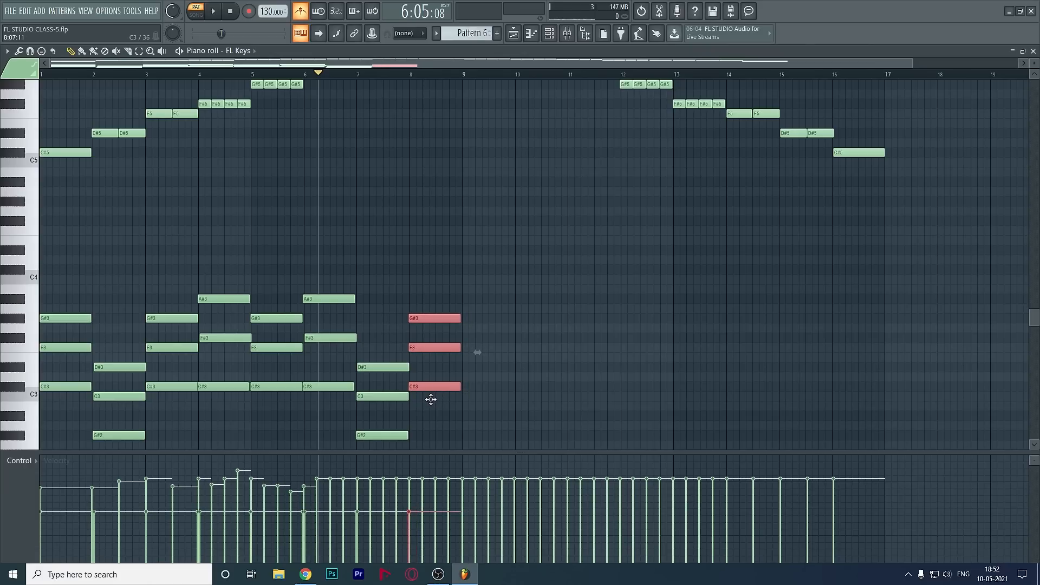
pyautogui.press('space')
pyautogui.scroll(3, 487, 206)
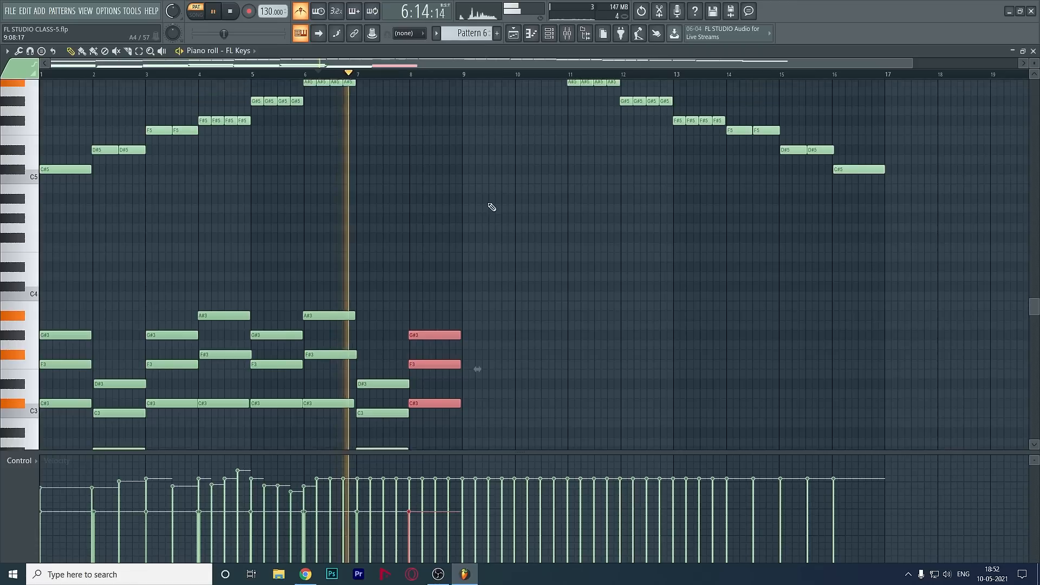
pyautogui.scroll(-3, 488, 200)
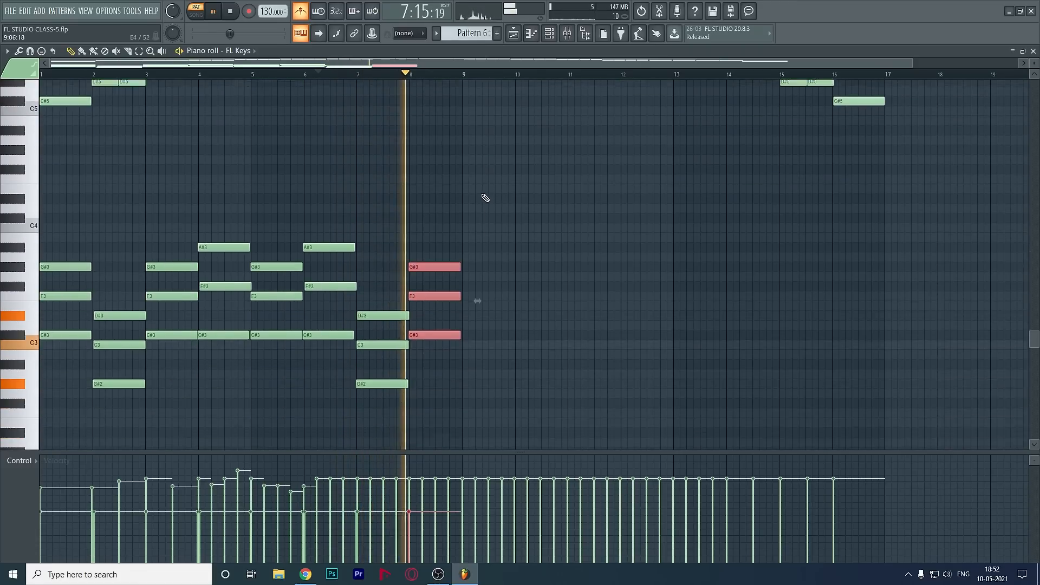
pyautogui.press('space')
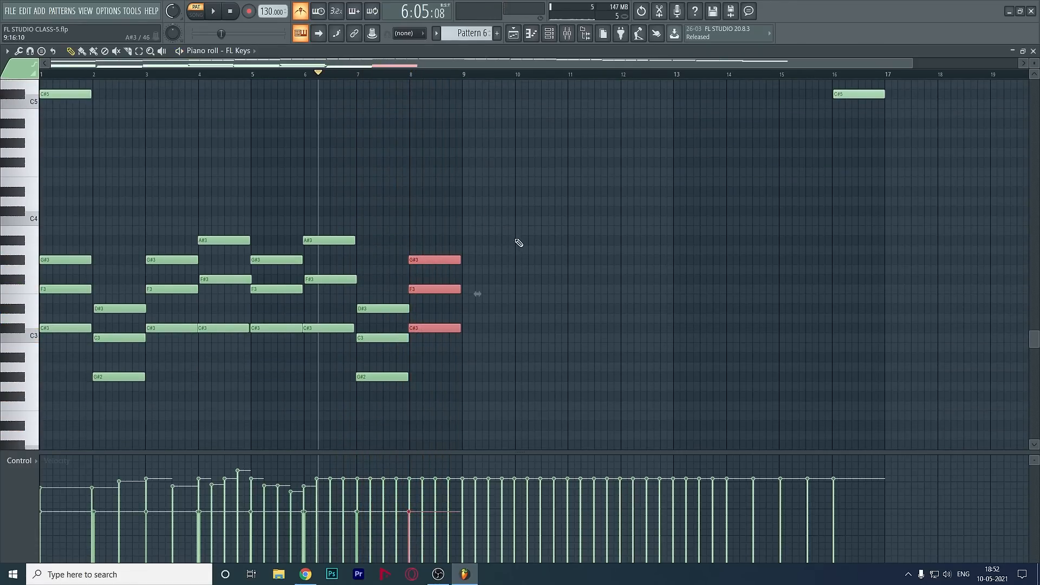
# - Copy the chords of bars 1 to 8 into bars 9 to 16 and flip the copies horizontally to reverse their order
pyautogui.moveTo(519, 236); pyautogui.dragTo(36, 446)
pyautogui.moveTo(52, 328); pyautogui.dragTo(130, 336)
pyautogui.moveTo(525, 235); pyautogui.dragTo(53, 422)
pyautogui.moveTo(67, 330); pyautogui.dragTo(490, 327)
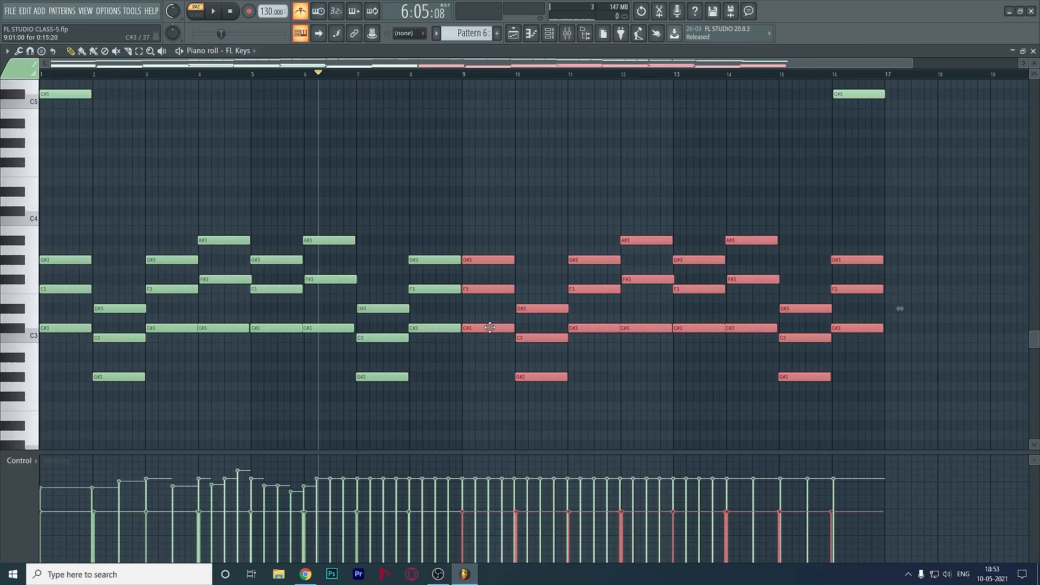
pyautogui.hotkey('alt', 'y')
pyautogui.click(543, 316)
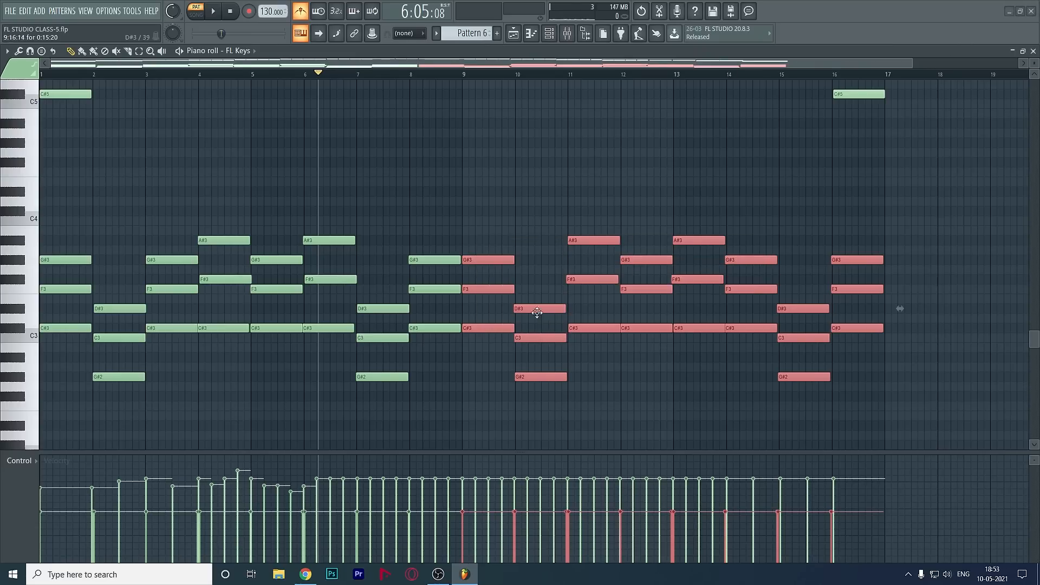
# - Audition the melody and chords from bar 6 through bar 16 and review the complete note arrangement
pyautogui.press('space')
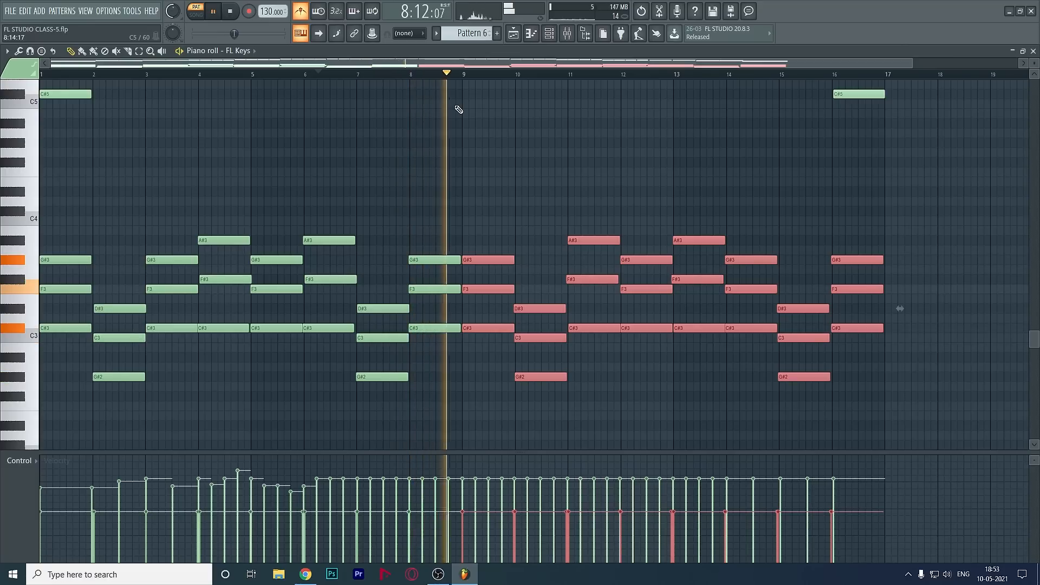
pyautogui.scroll(1, 496, 128)
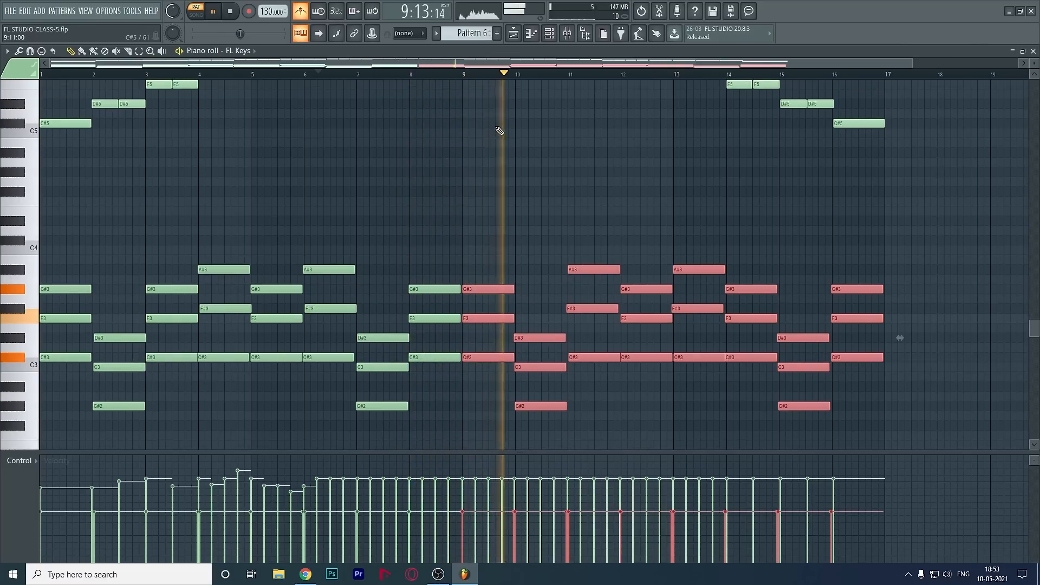
pyautogui.scroll(2, 499, 131)
pyautogui.scroll(3, 498, 131)
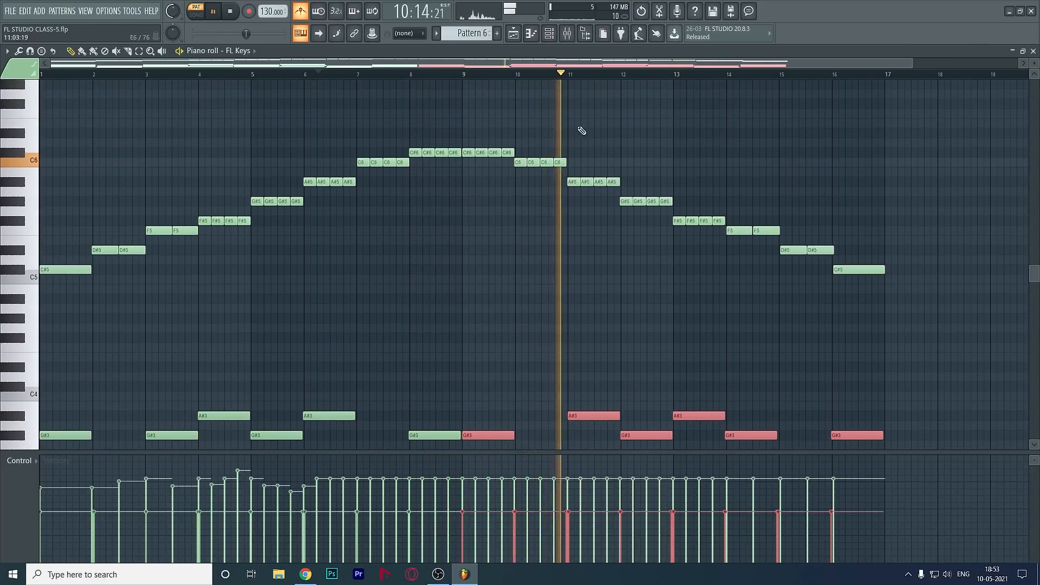
pyautogui.scroll(-5, 603, 139)
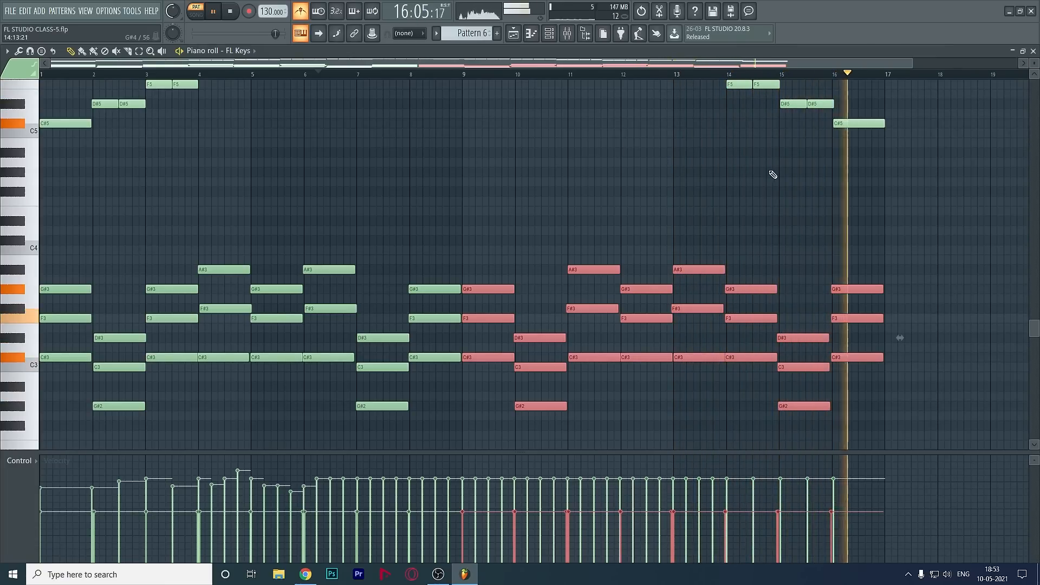
pyautogui.press('space')
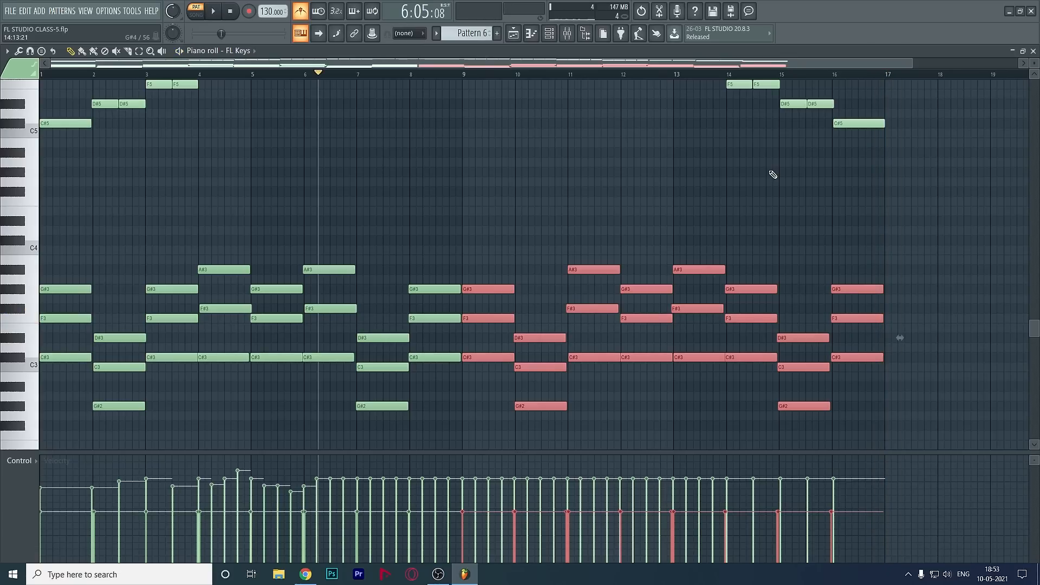
pyautogui.scroll(5, 529, 225)
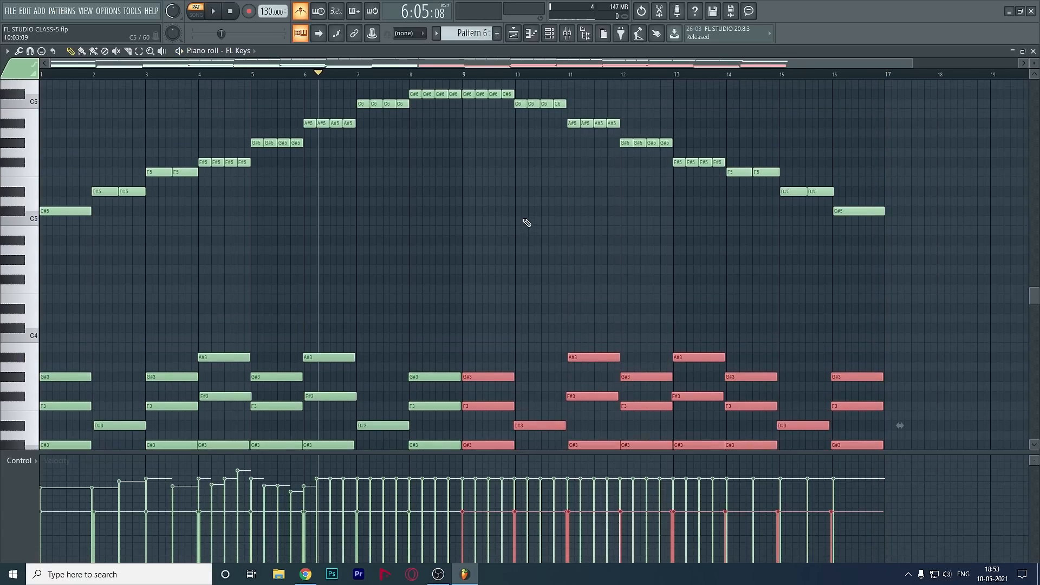
pyautogui.scroll(-2, 527, 222)
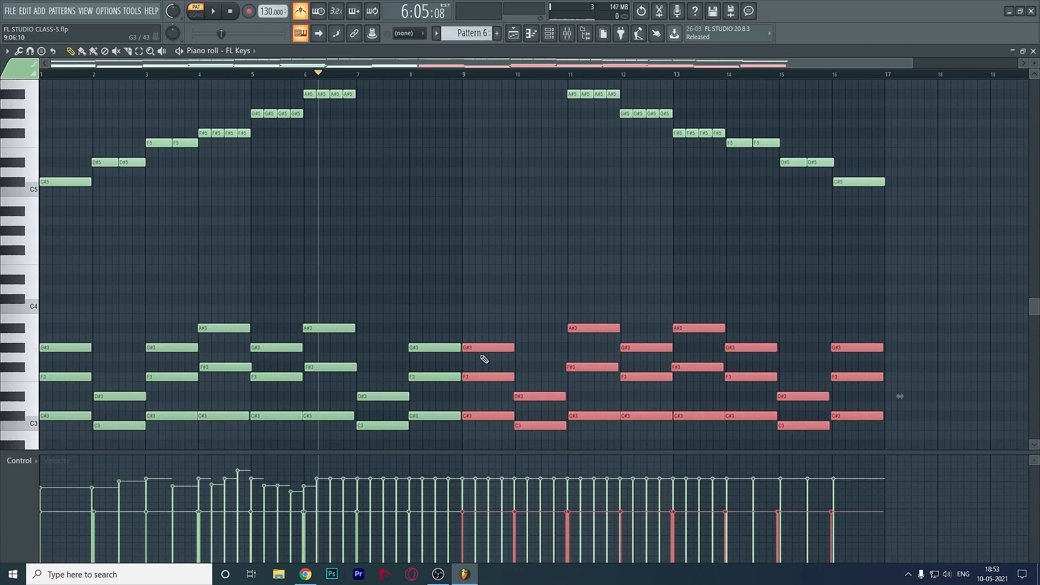
# - Return to the channel rack, switch to the empty Pattern 7, and look through the instruments available for a new channel
pyautogui.click(531, 34)
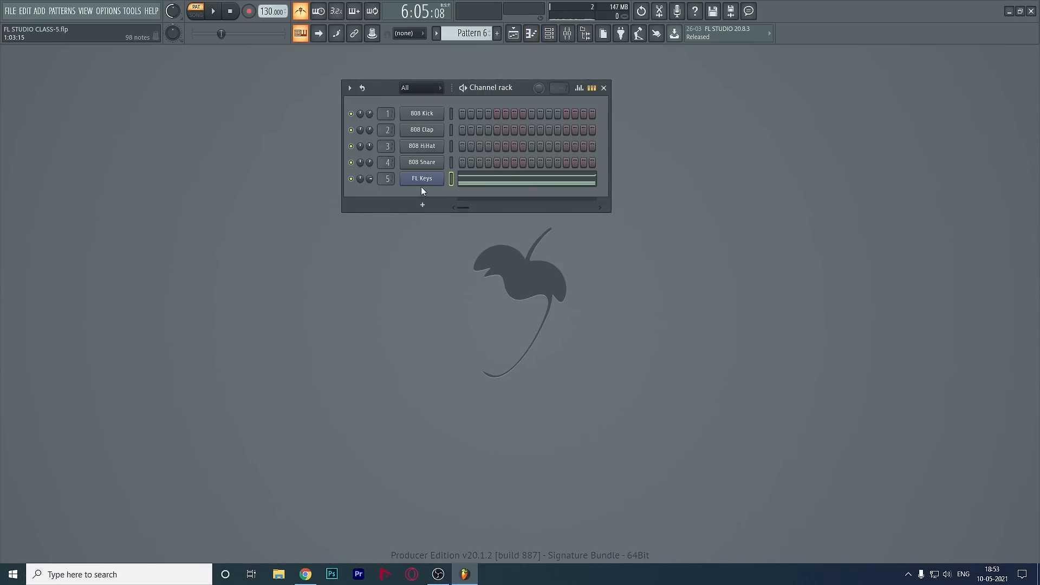
pyautogui.scroll(1, 492, 28)
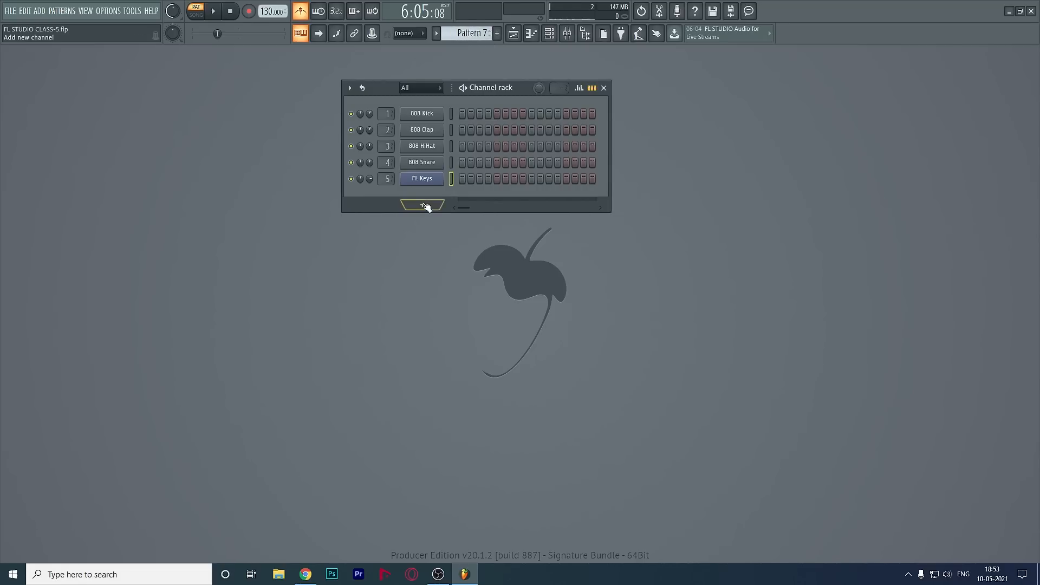
pyautogui.click(422, 197)
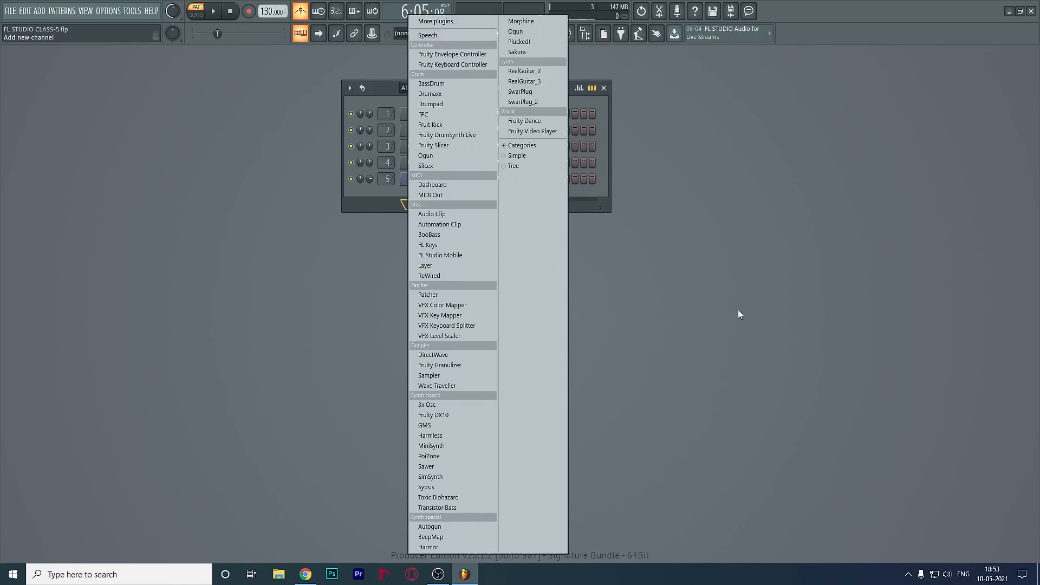
pyautogui.click(692, 311)
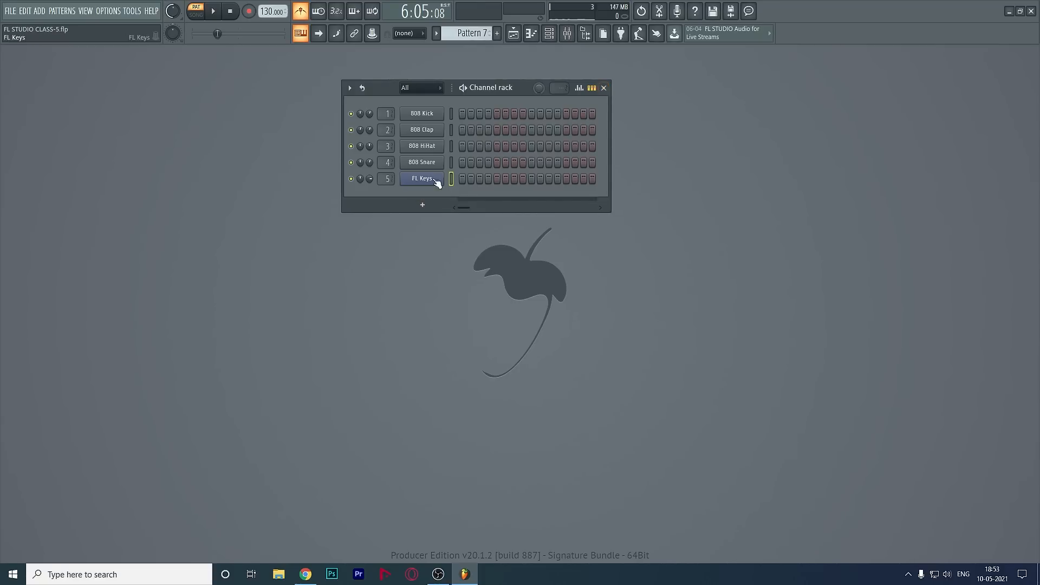
# - Add a RealGuitar_2 instrument channel, try out the plugin, and close its window
pyautogui.click(421, 200)
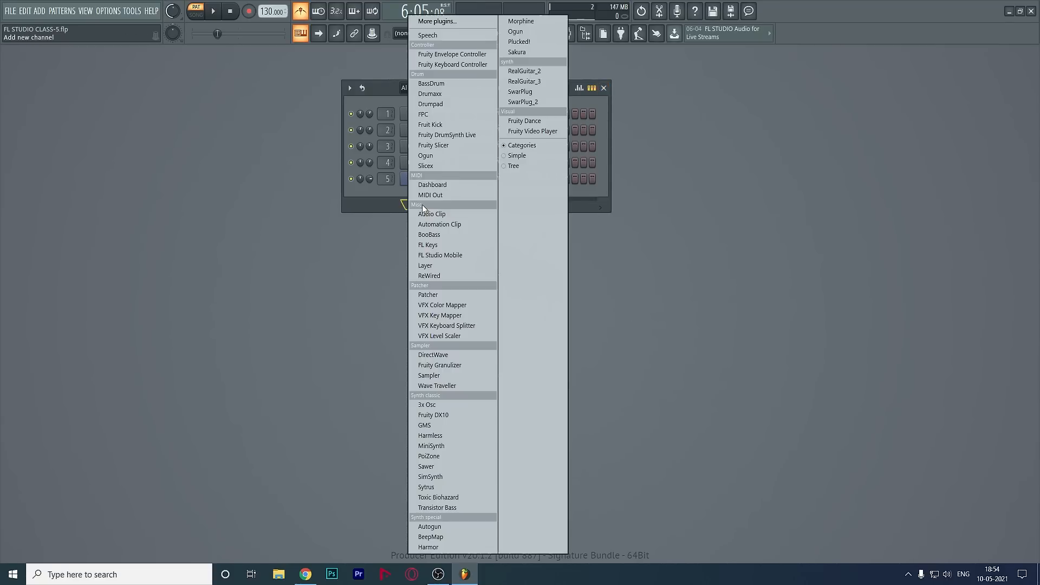
pyautogui.click(538, 74)
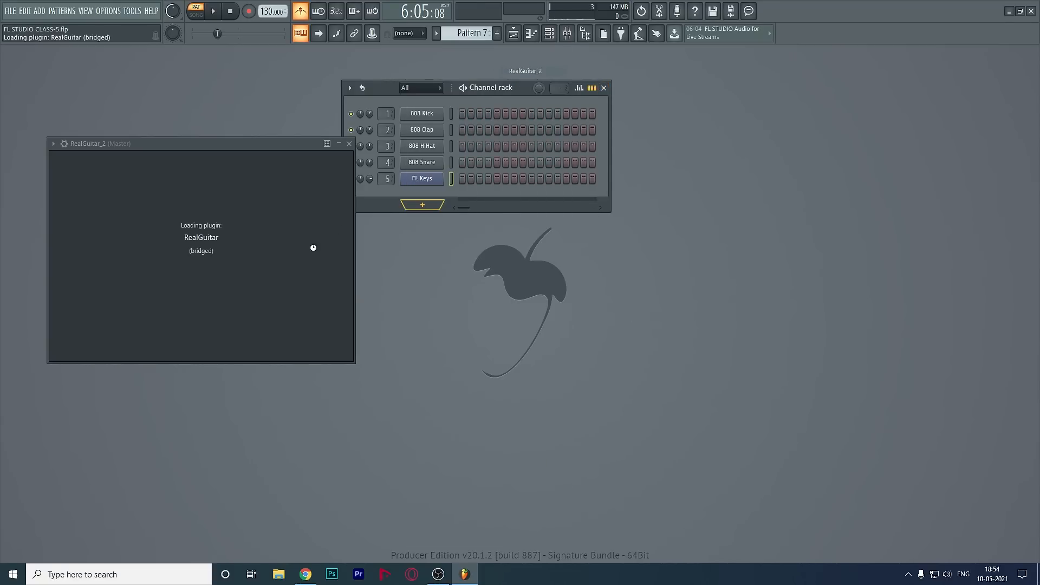
pyautogui.click(271, 447)
pyautogui.click(208, 442)
pyautogui.click(119, 438)
pyautogui.moveTo(119, 441)
pyautogui.mouseDown()
pyautogui.moveTo(394, 455)
pyautogui.moveTo(203, 453)
pyautogui.mouseUp()
pyautogui.click(479, 145)
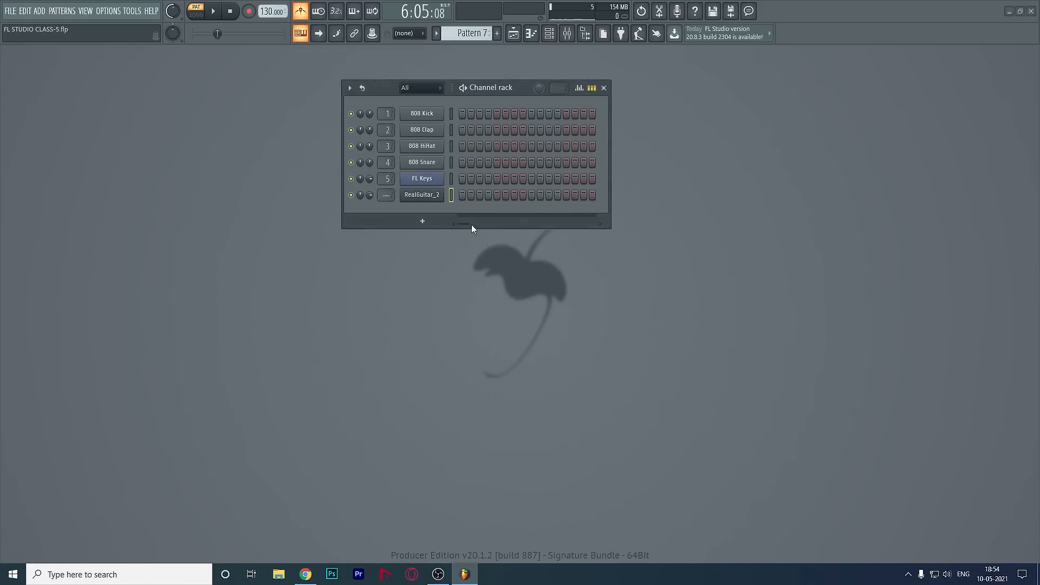
# - Delete the RealGuitar_2 channel from the channel rack
pyautogui.rightClick(427, 198)
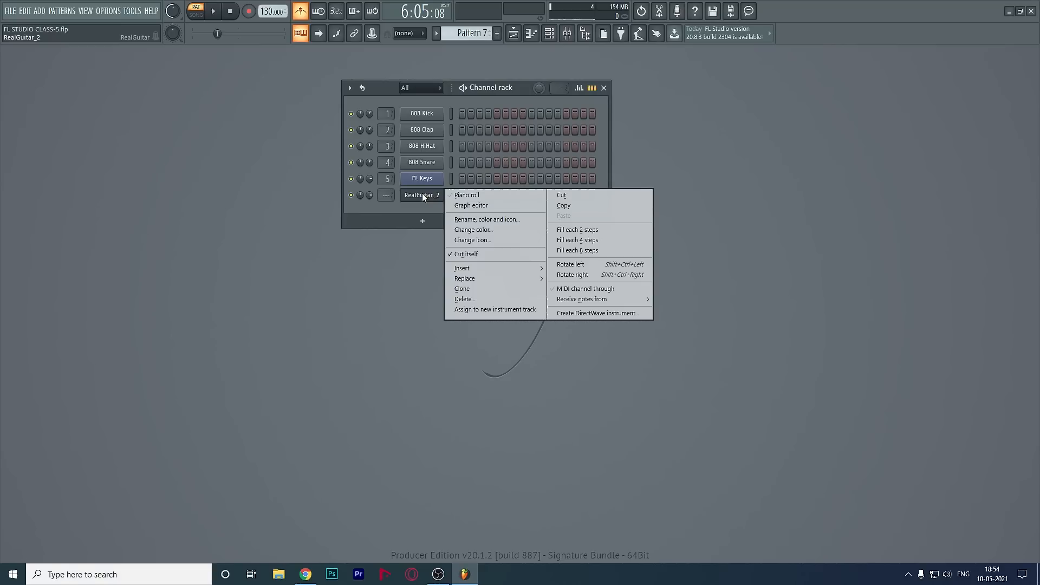
pyautogui.click(459, 297)
pyautogui.click(585, 317)
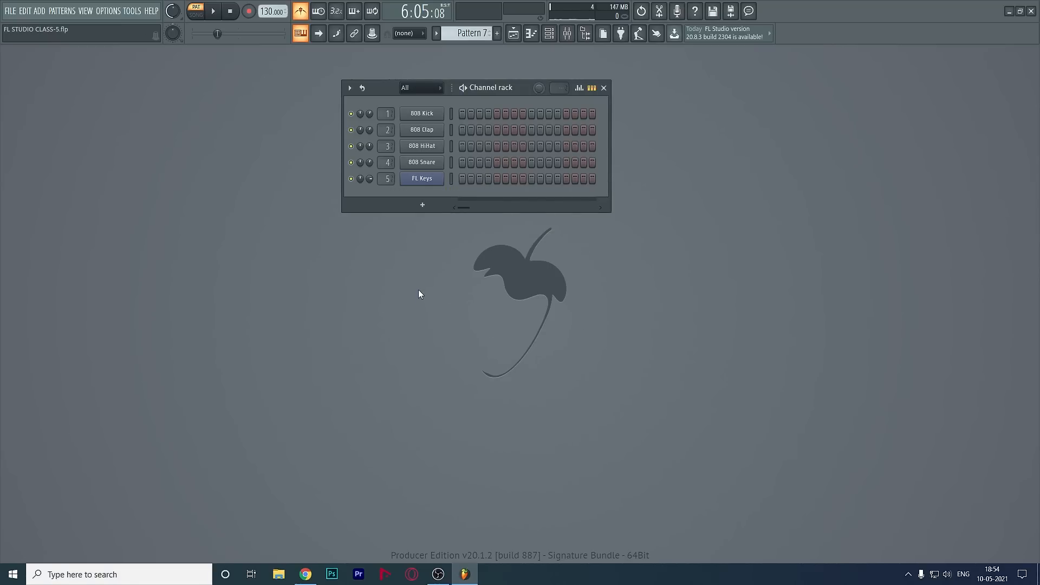